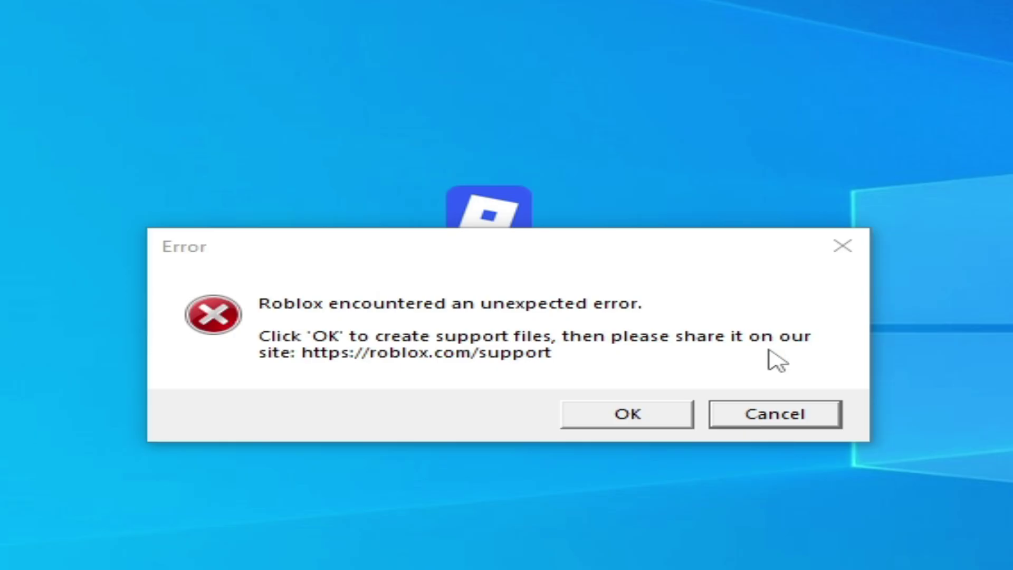
- Close the Roblox unexpected-error dialog with Escape to reveal the Roblox Player shortcut
{"action": "key", "text": "Escape"}
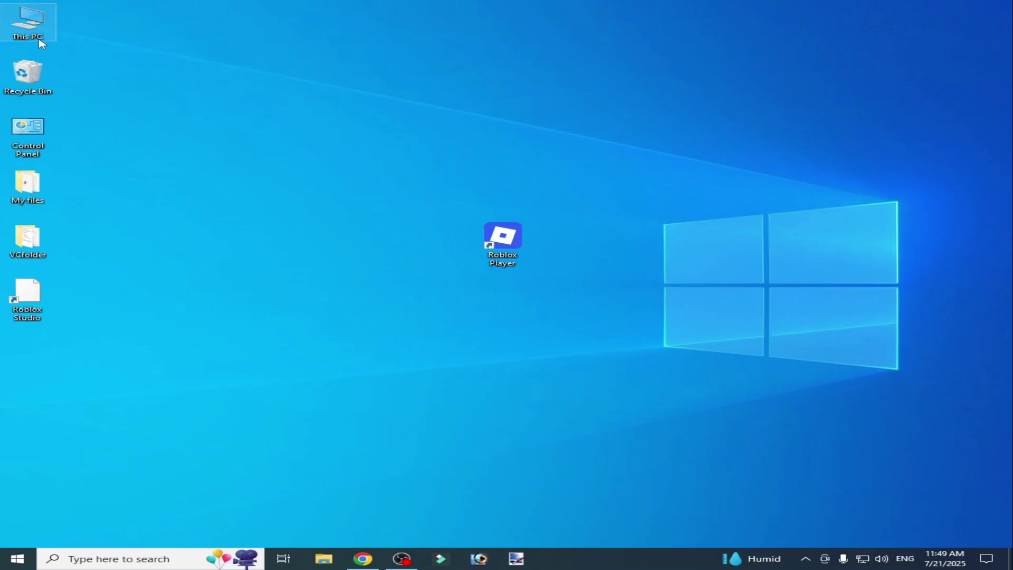
{"action": "left_click_drag", "start_coordinate": [36, 33], "coordinate": [95, 34]}
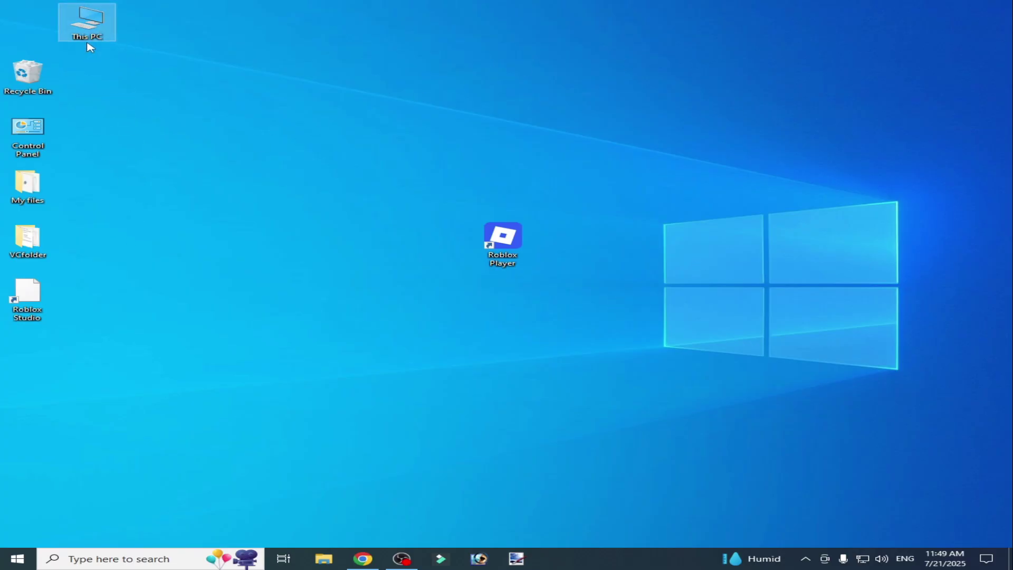
{"action": "double_click", "coordinate": [94, 34]}
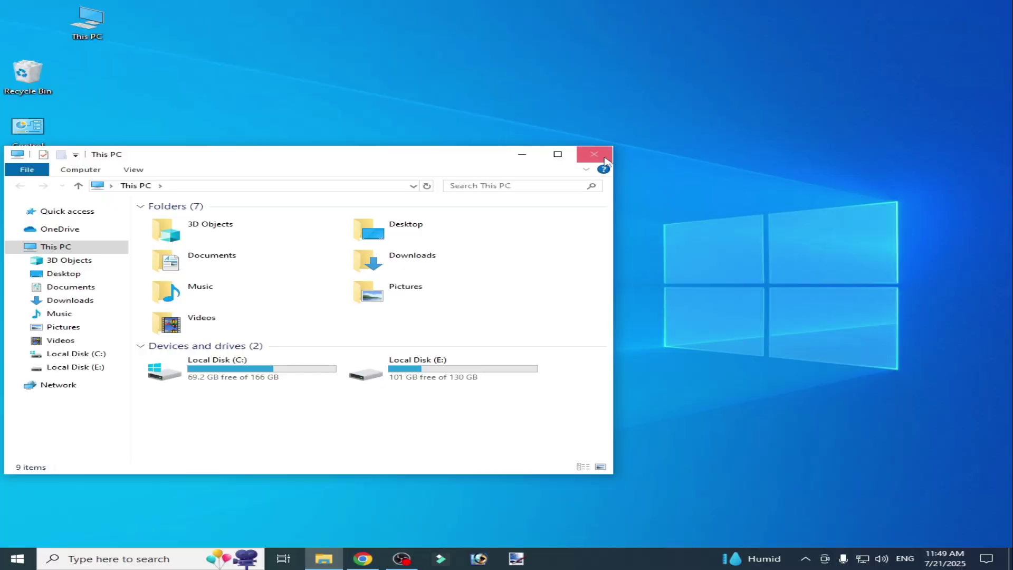
{"action": "right_click", "coordinate": [441, 420]}
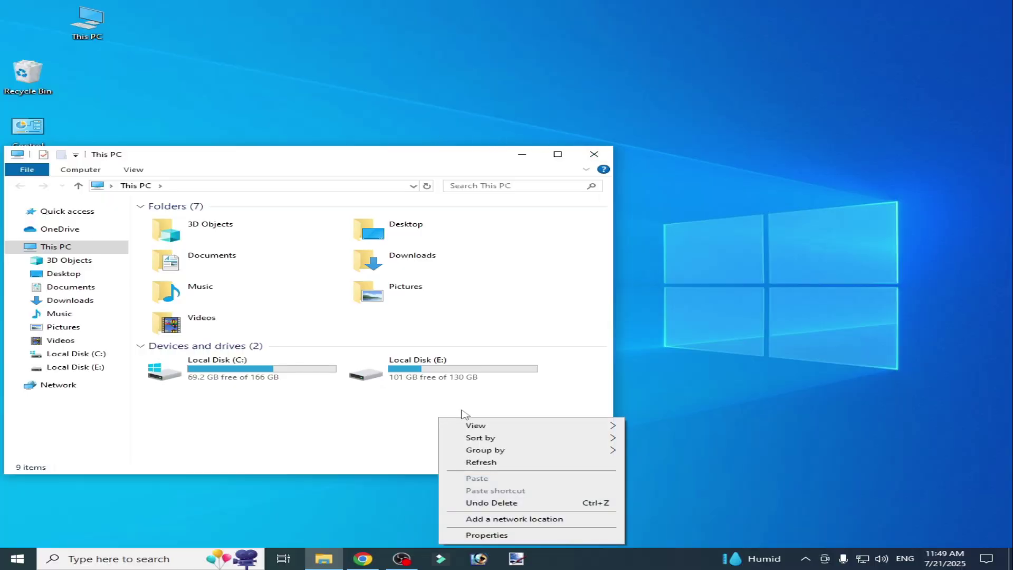
{"action": "right_click", "coordinate": [452, 404]}
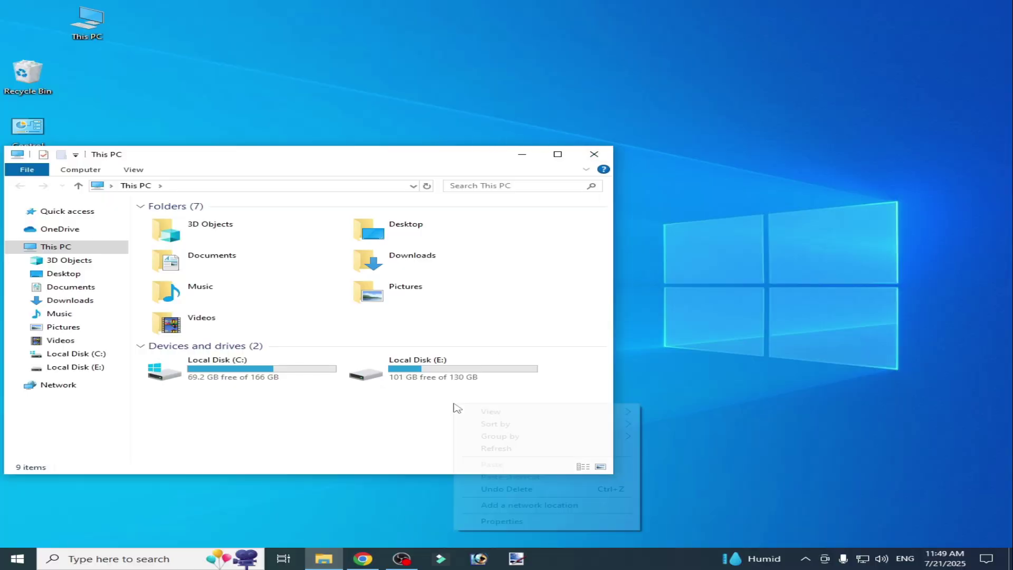
{"action": "left_click", "coordinate": [514, 521]}
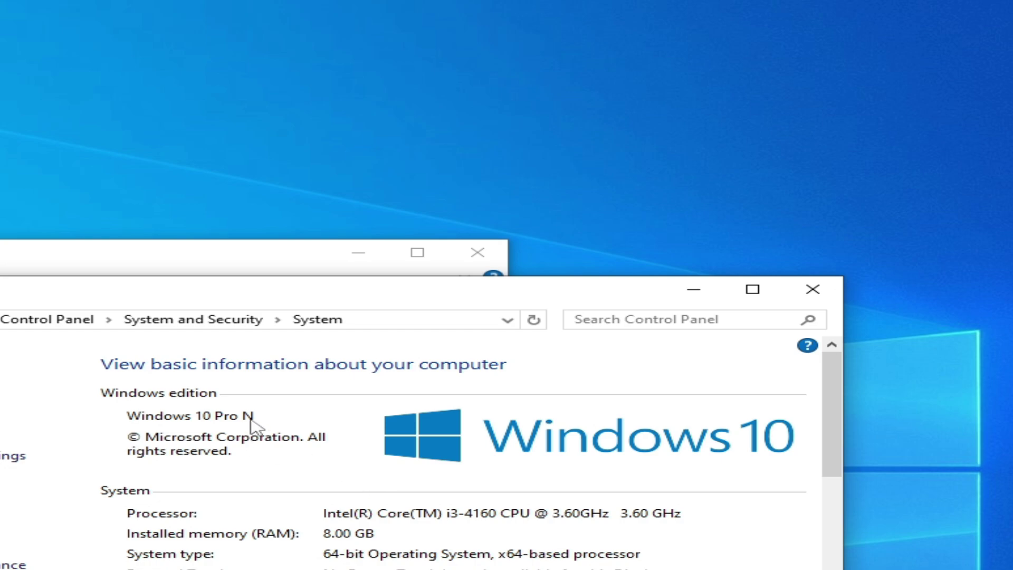
{"action": "left_click", "coordinate": [813, 289]}
{"action": "left_click", "coordinate": [477, 252]}
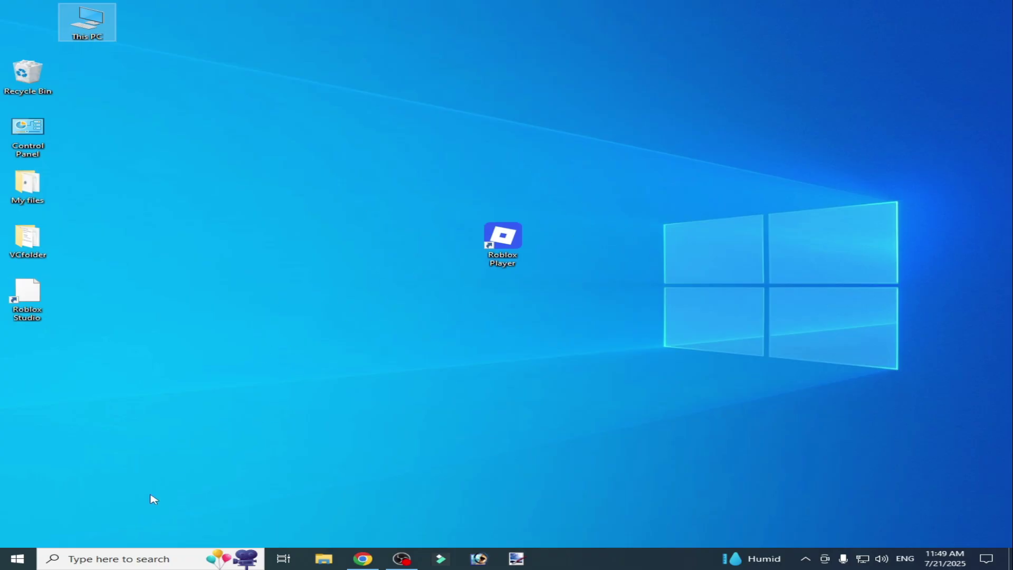
- Open Manage optional features and filter Added features by 'med', finding no media entries
{"action": "left_click", "coordinate": [138, 563]}
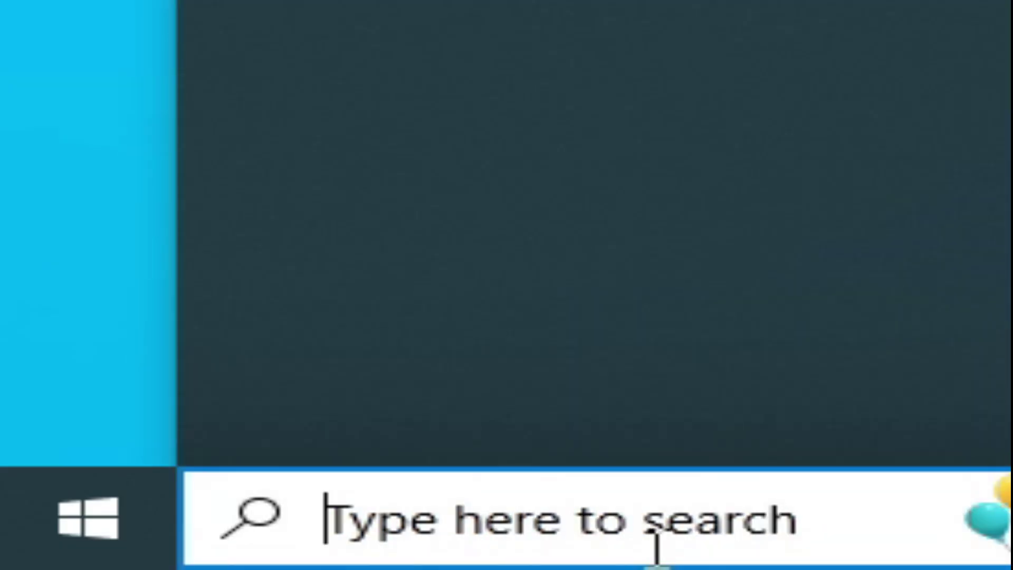
{"action": "type", "text": "m"}
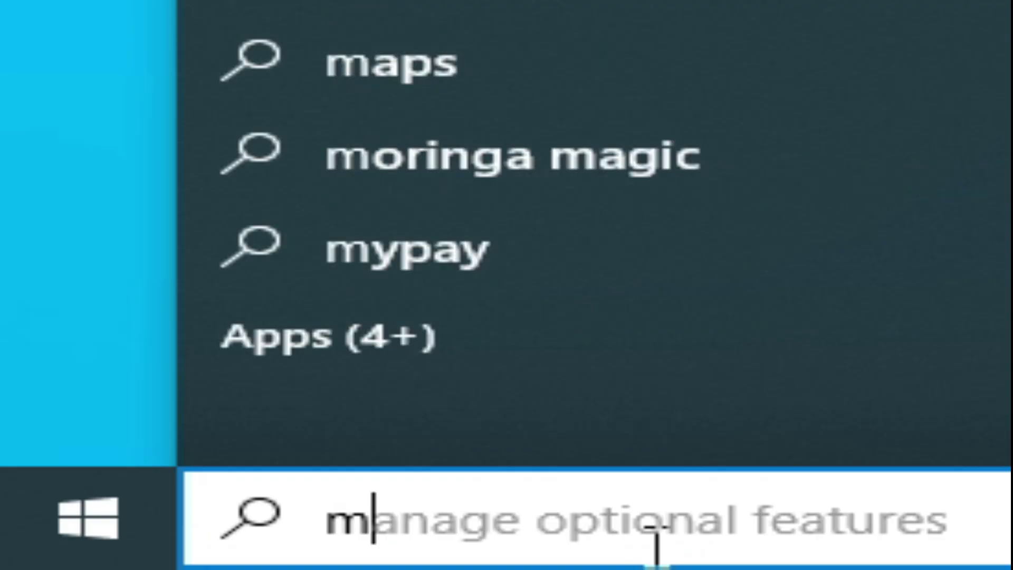
{"action": "type", "text": "anage op"}
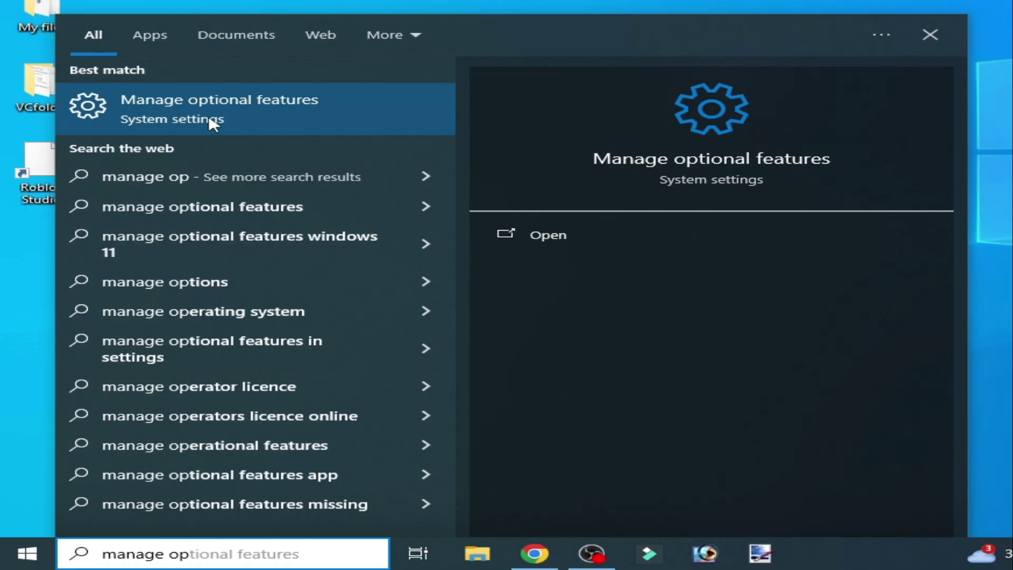
{"action": "left_click", "coordinate": [213, 124]}
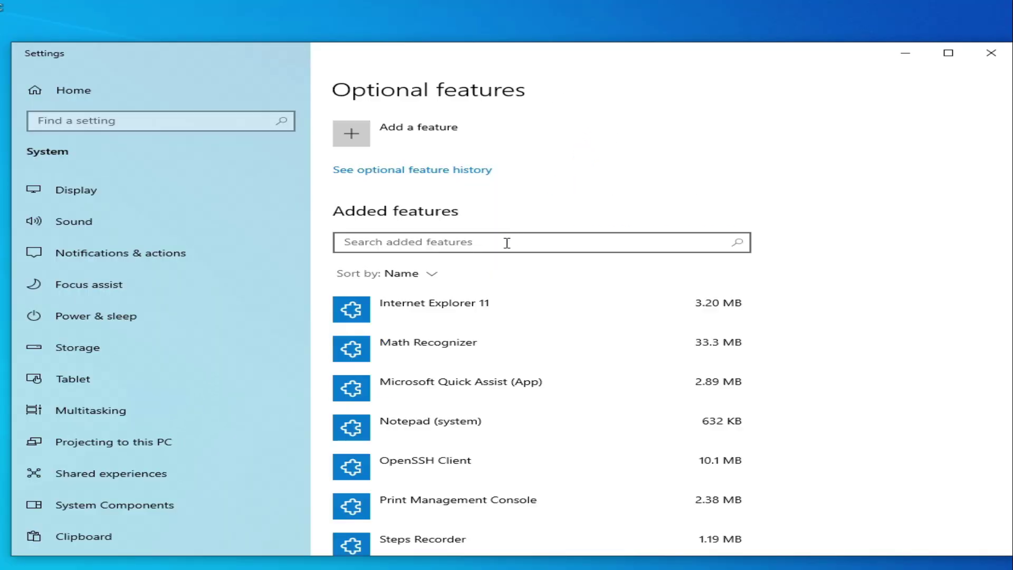
{"action": "left_click", "coordinate": [506, 244]}
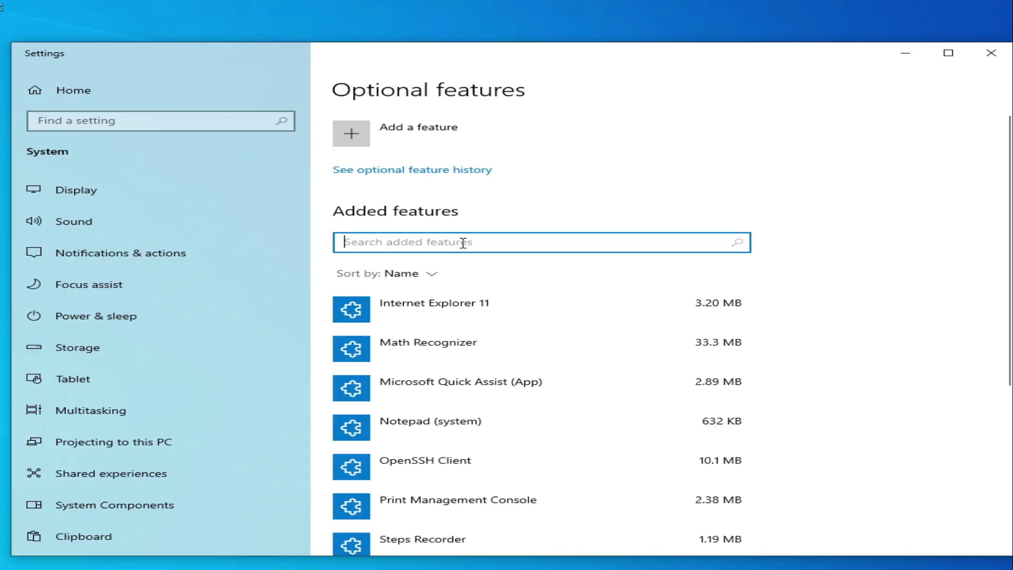
{"action": "type", "text": "media"}
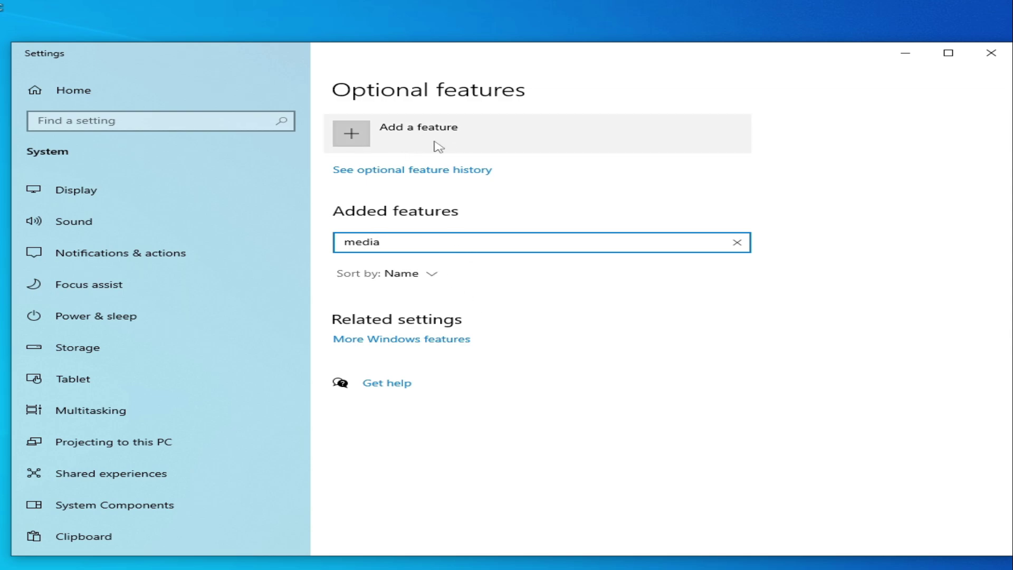
- Add Media Feature Pack and Windows Media Player Legacy (App) from a 'media' feature search
{"action": "left_click", "coordinate": [371, 136]}
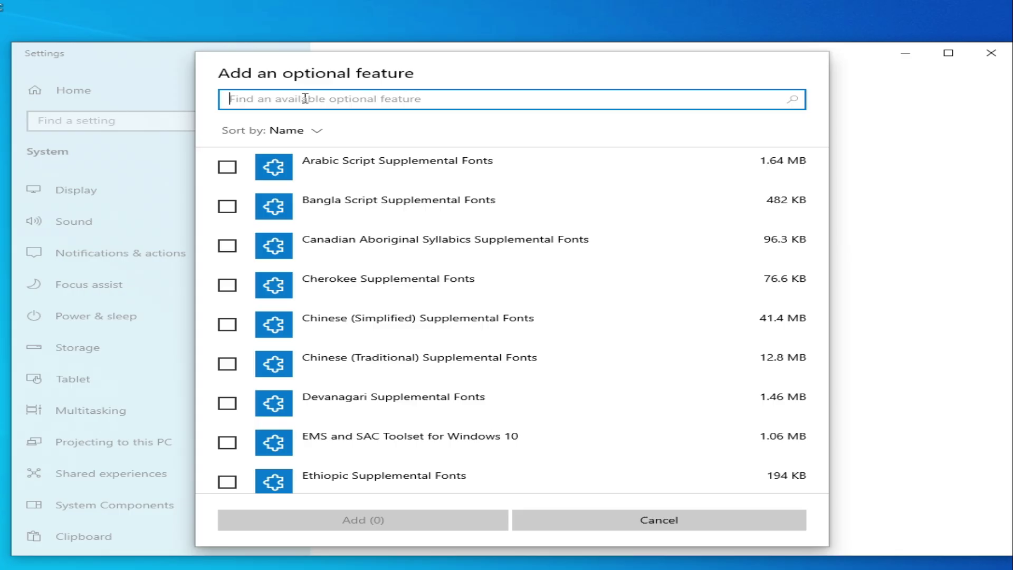
{"action": "type", "text": "med"}
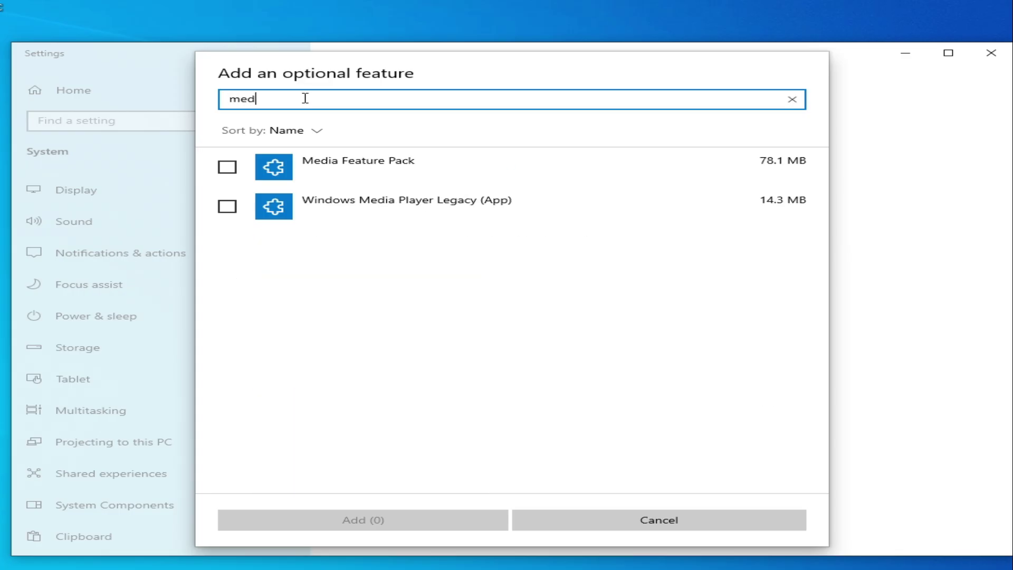
{"action": "type", "text": "ia"}
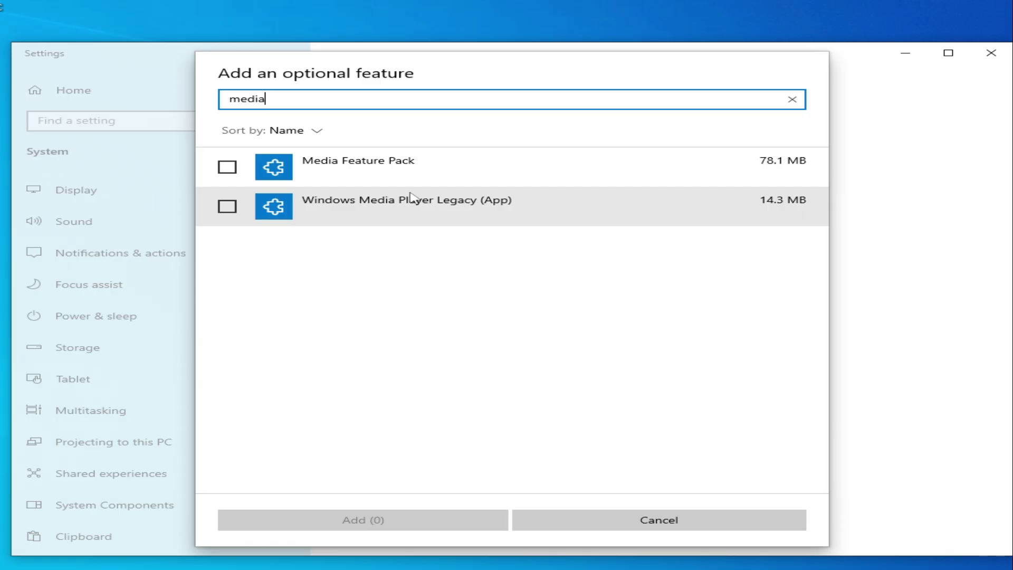
{"action": "left_click", "coordinate": [227, 167]}
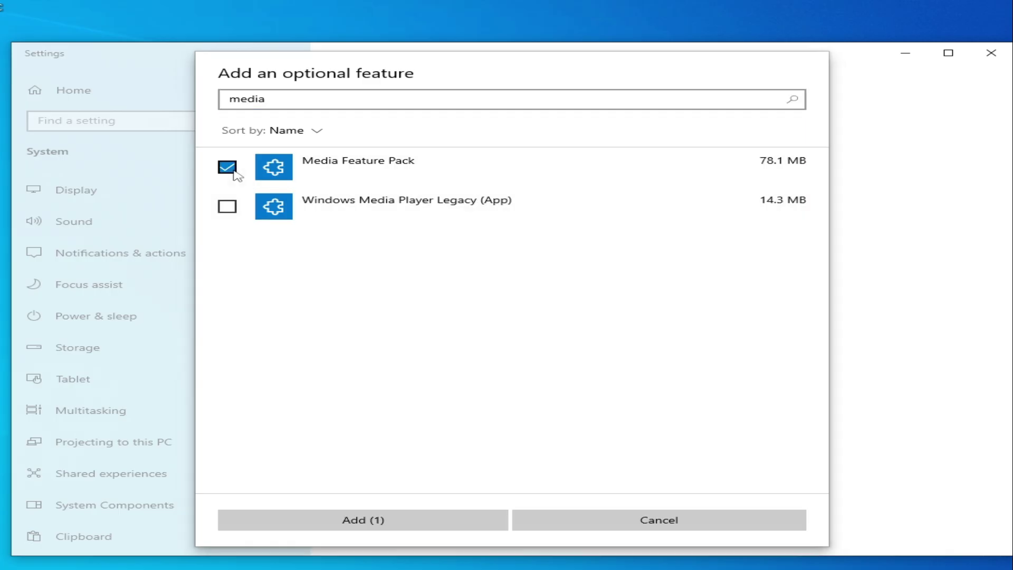
{"action": "left_click", "coordinate": [231, 210]}
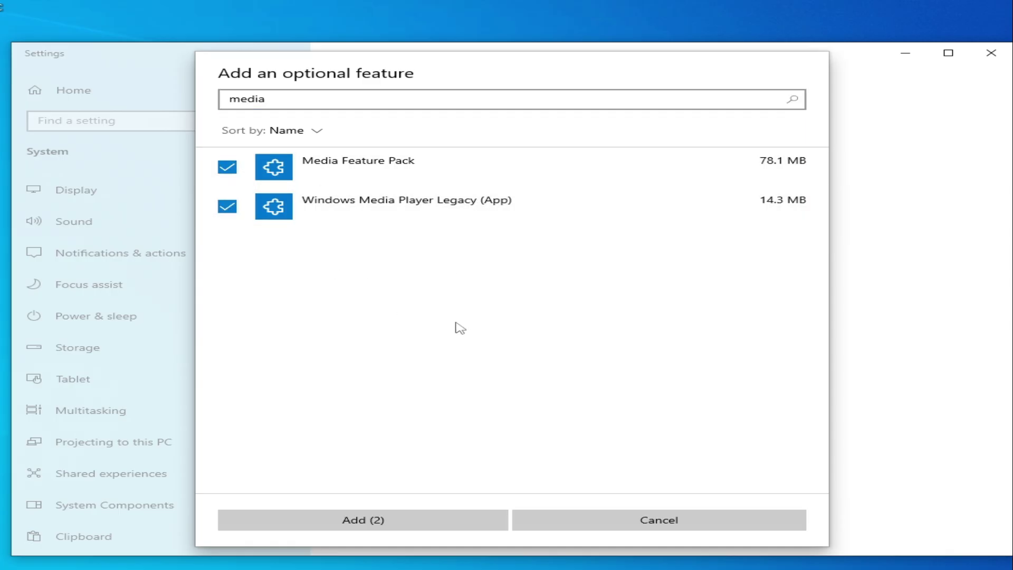
{"action": "left_click", "coordinate": [371, 524]}
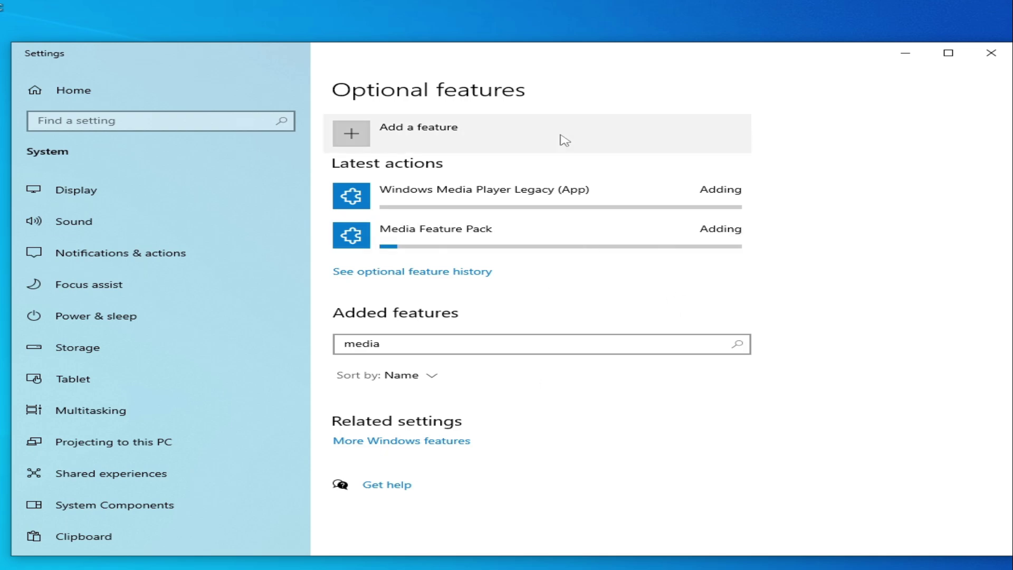
- Move the Settings window lower while both media features finish installing
{"action": "left_click_drag", "start_coordinate": [570, 48], "coordinate": [560, 129]}
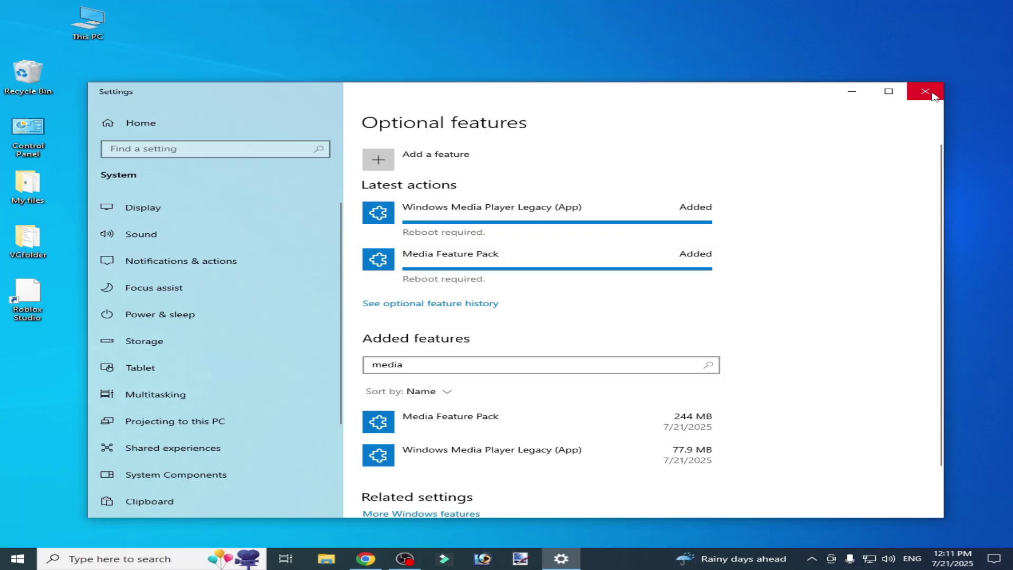
- Close Settings, restart the PC from the Start menu power options, then bring up Windows search
{"action": "left_click", "coordinate": [931, 94]}
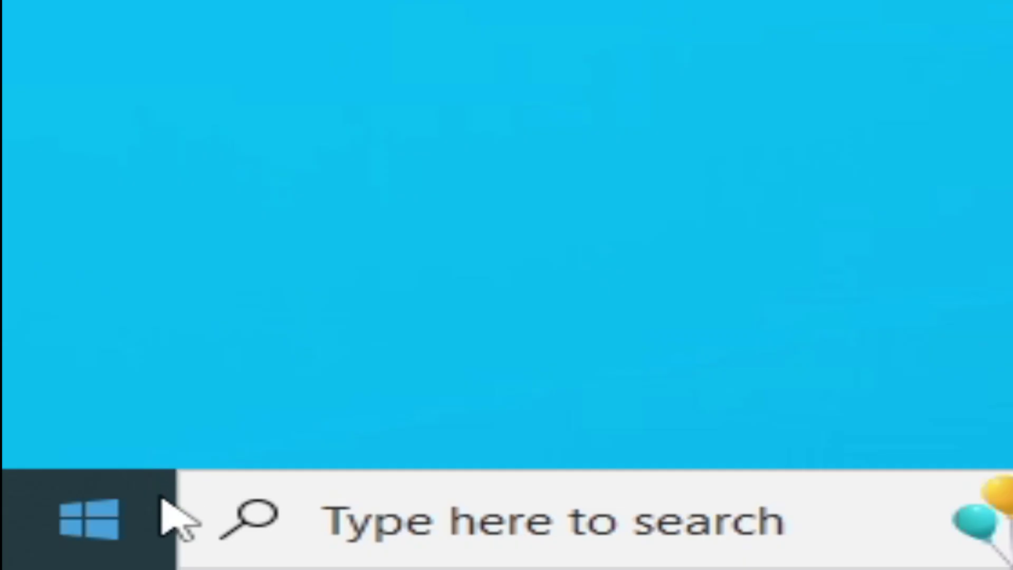
{"action": "left_click", "coordinate": [29, 562]}
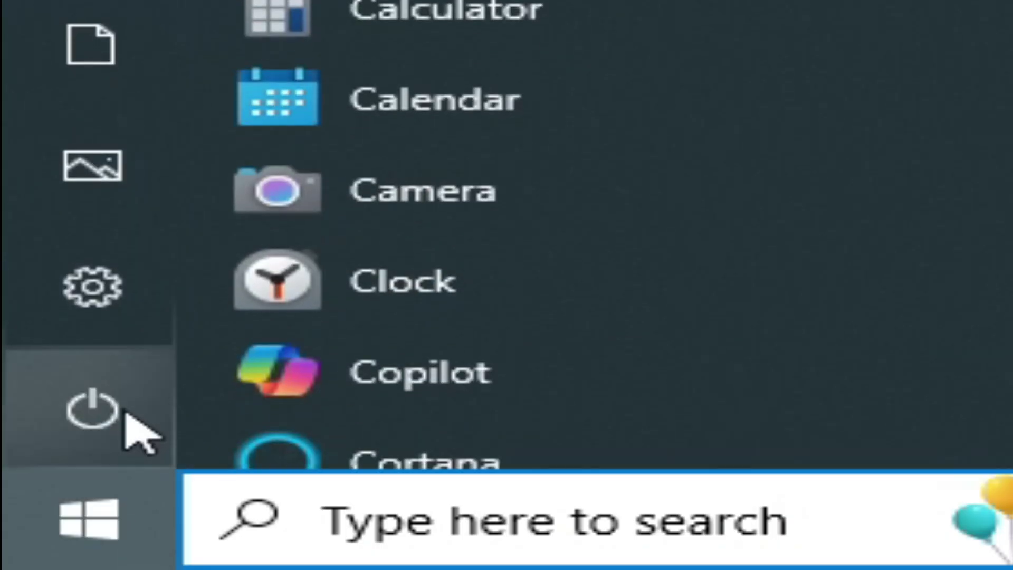
{"action": "left_click", "coordinate": [27, 535]}
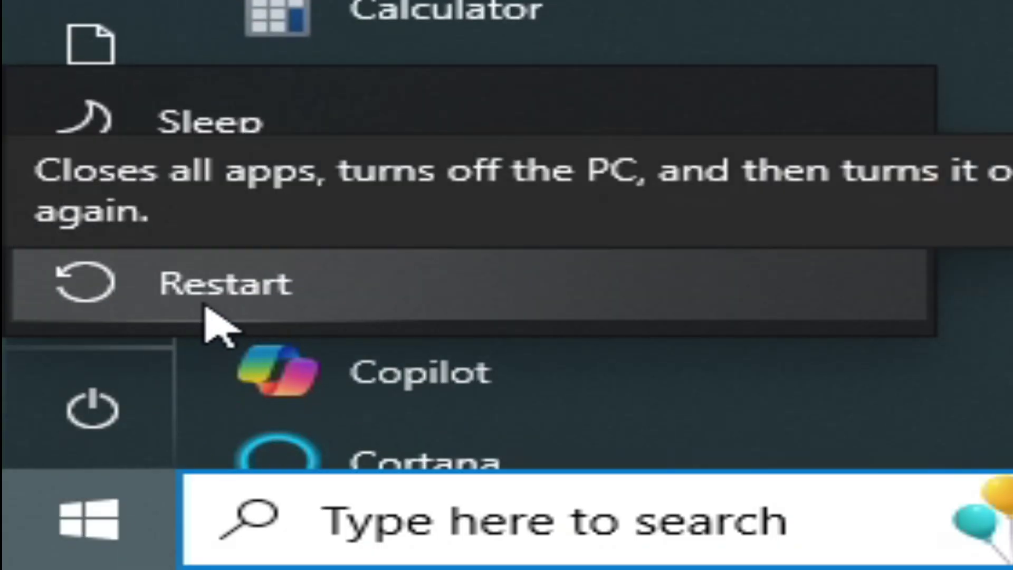
{"action": "left_click", "coordinate": [206, 309]}
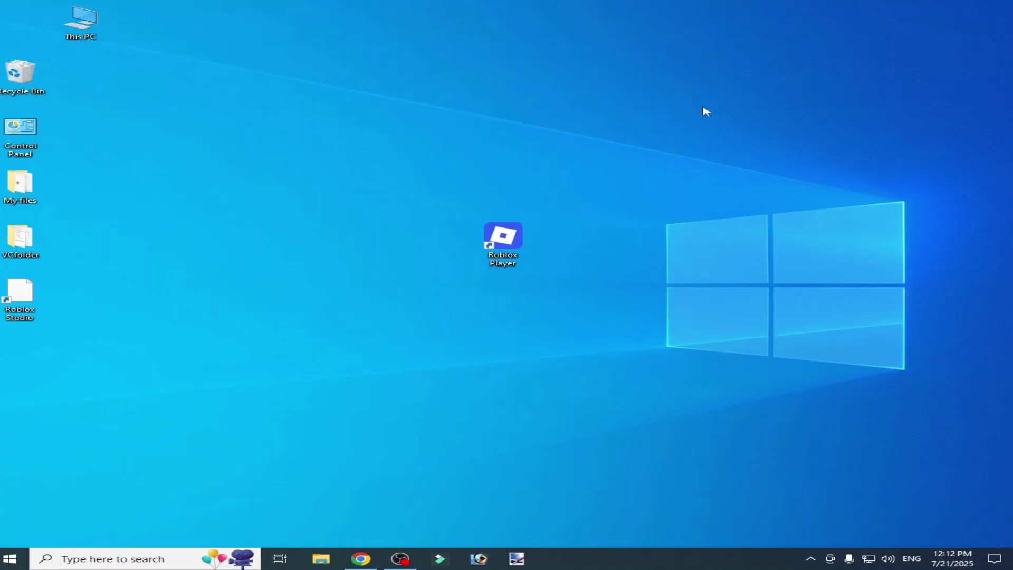
{"action": "left_click", "coordinate": [142, 557]}
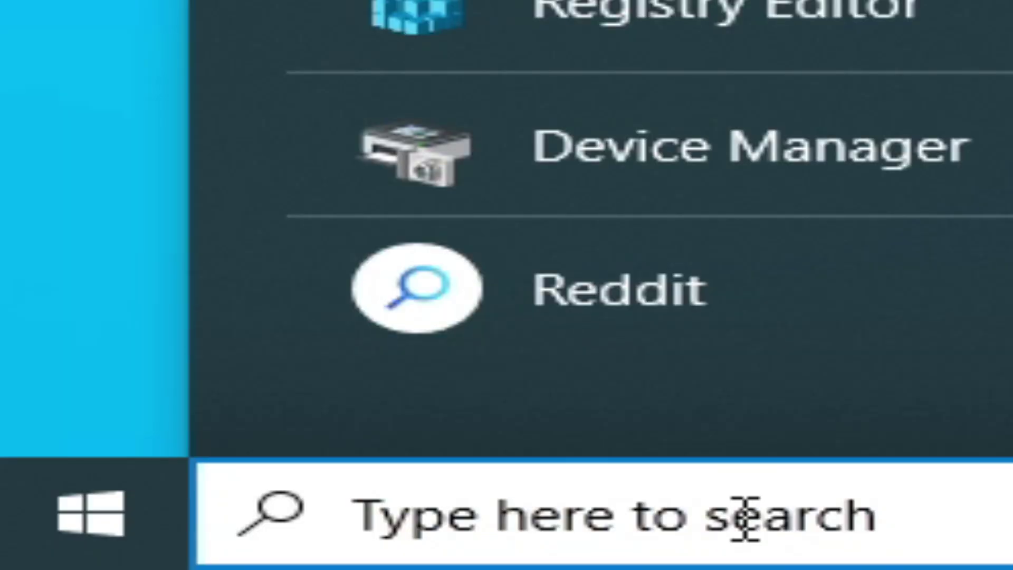
- Launch Disk Cleanup and select drive (C:) in Drive Selection, briefly checking drives in This PC
{"action": "type", "text": "disk cle"}
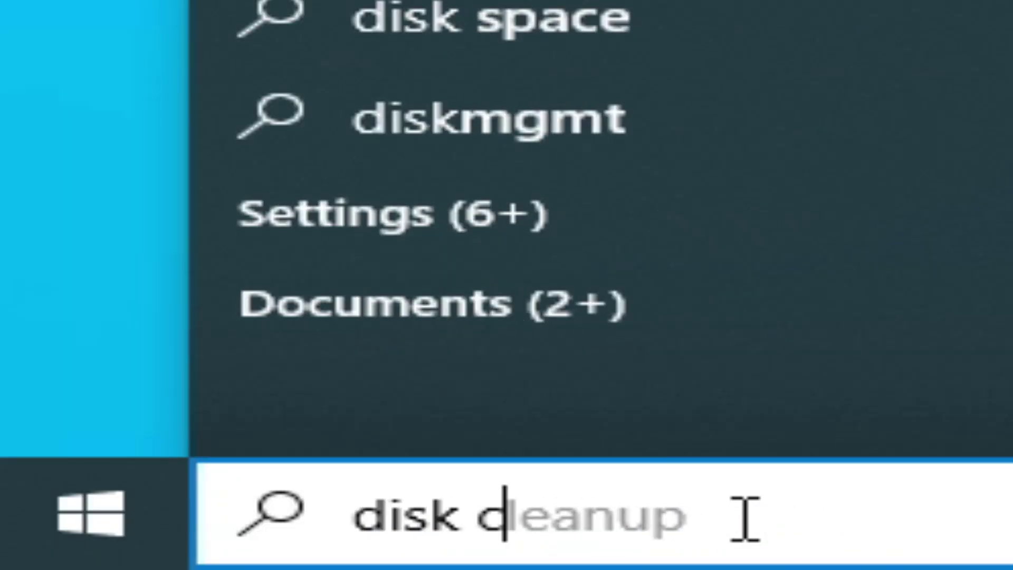
{"action": "type", "text": "anup"}
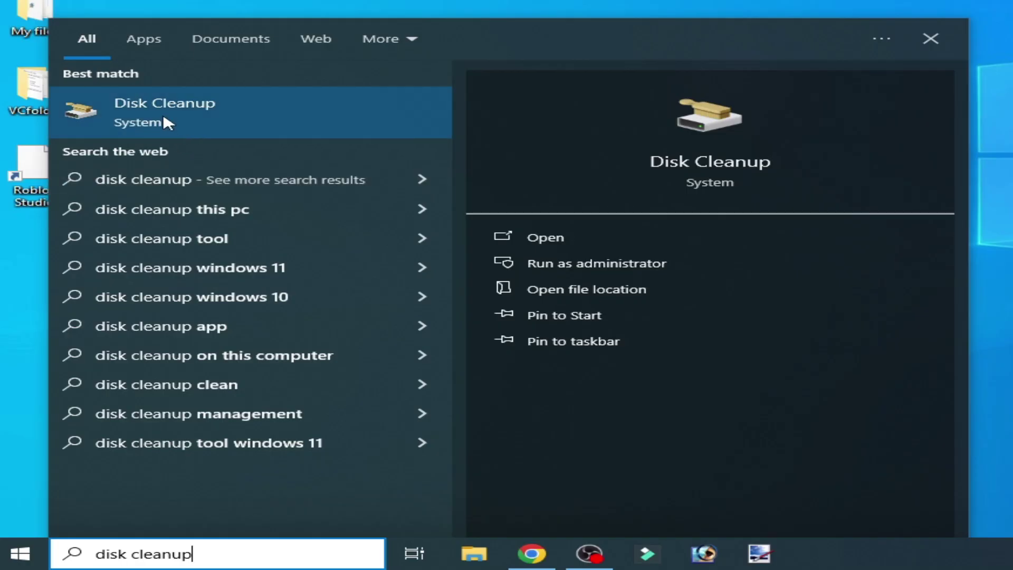
{"action": "left_click", "coordinate": [168, 123]}
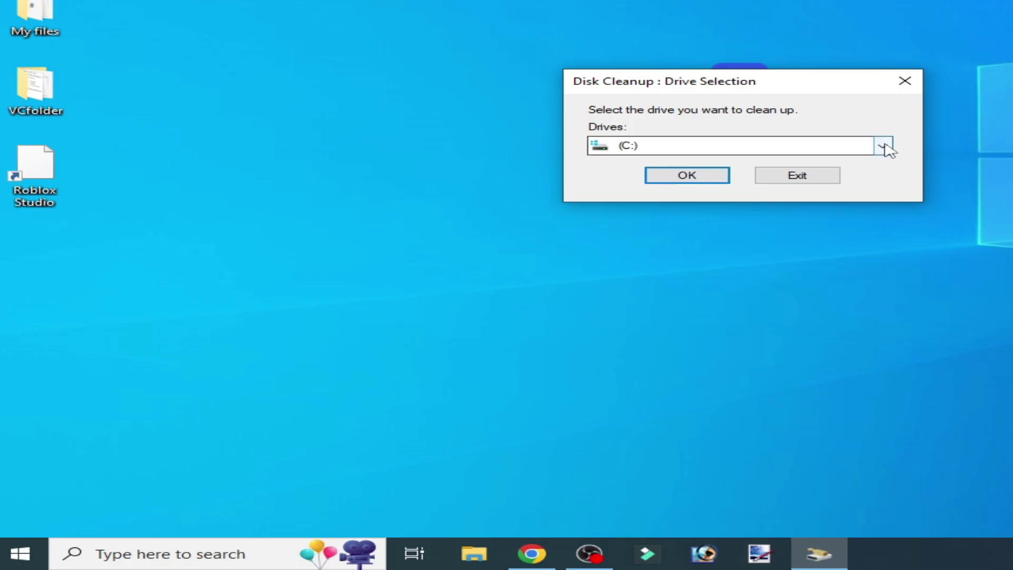
{"action": "left_click", "coordinate": [883, 145]}
{"action": "left_click", "coordinate": [659, 177]}
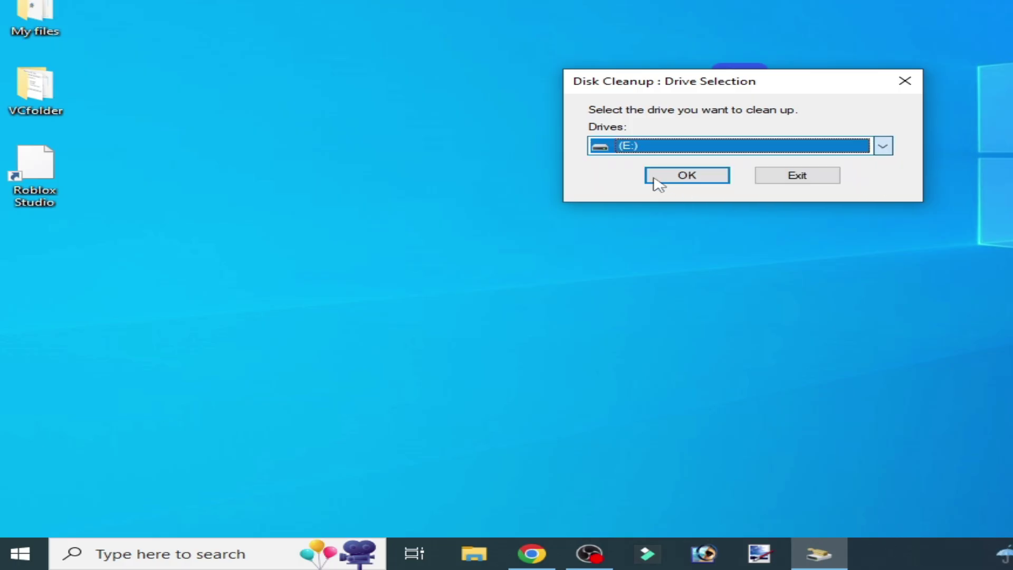
{"action": "left_click", "coordinate": [864, 153]}
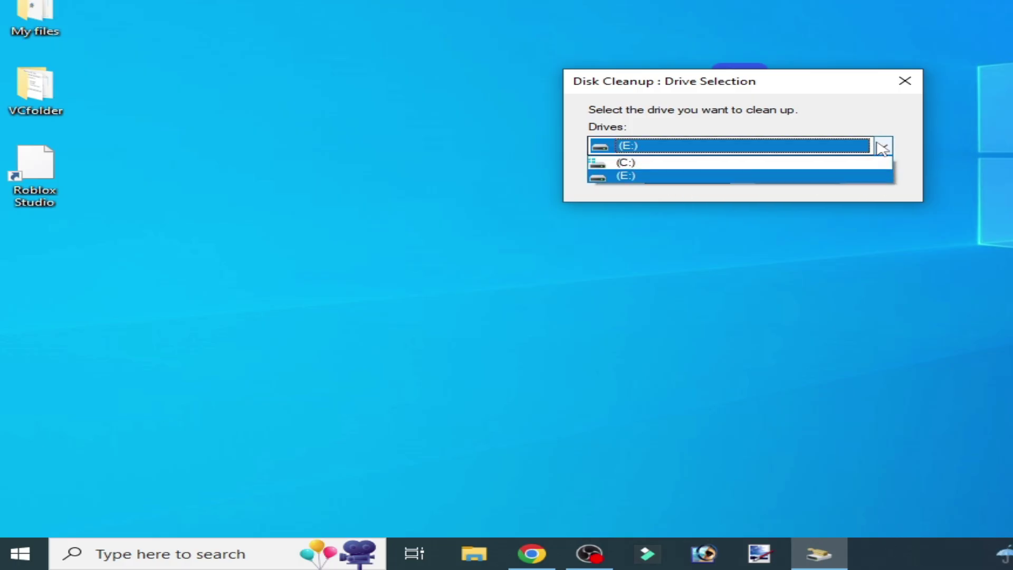
{"action": "left_click", "coordinate": [626, 164]}
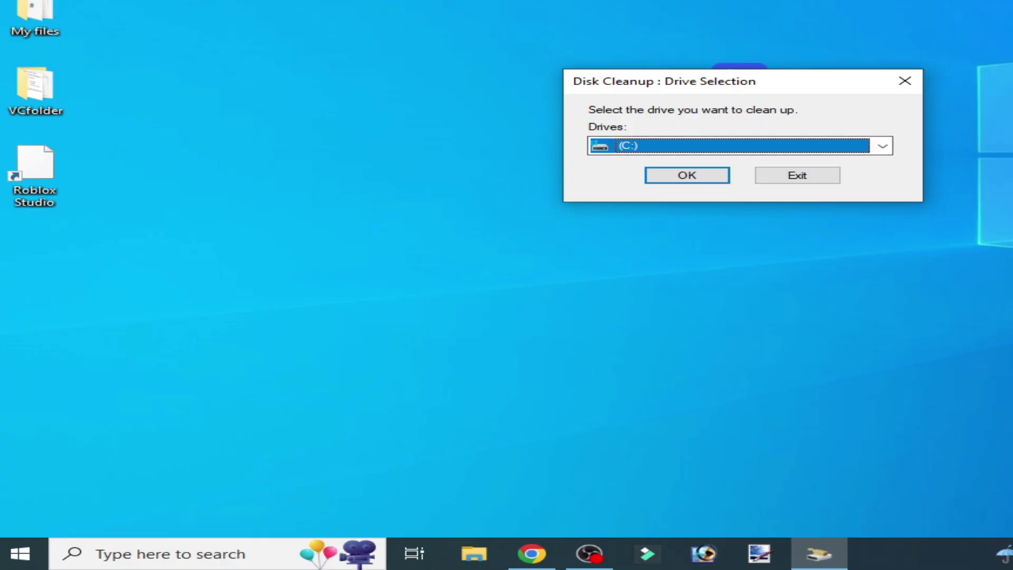
{"action": "key", "text": "Return"}
{"action": "key", "text": "super+e"}
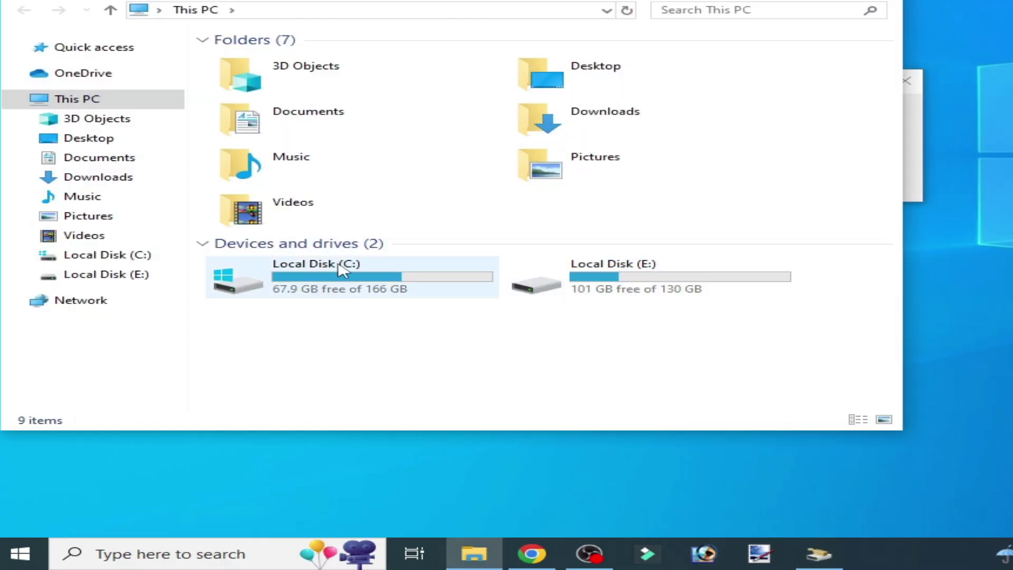
{"action": "key", "text": "alt+F4"}
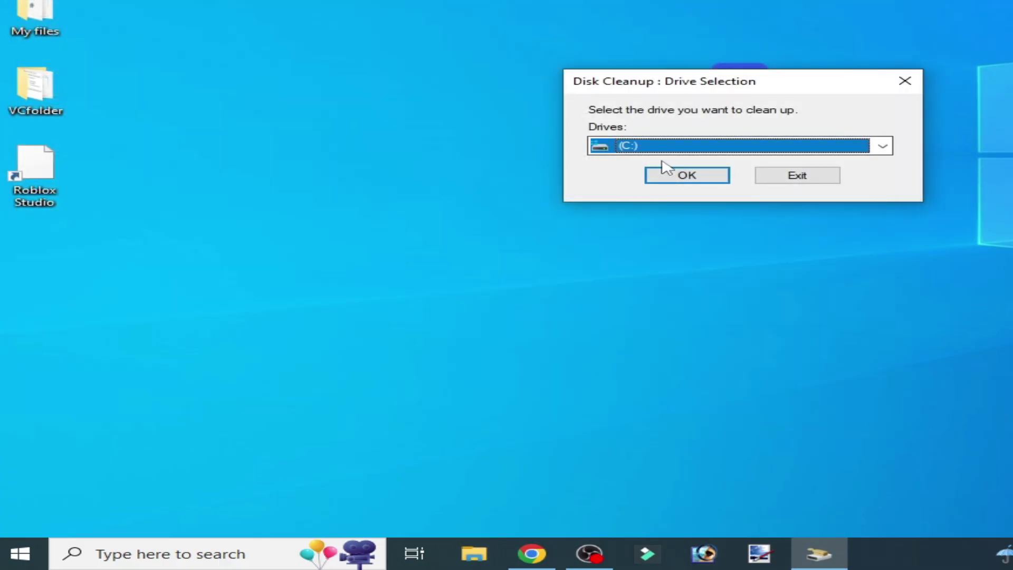
- Delete only Thumbnails (42.2 MB) from C:, unchecking Downloaded Program Files, Temporary Internet Files and driver packages
{"action": "left_click", "coordinate": [685, 175]}
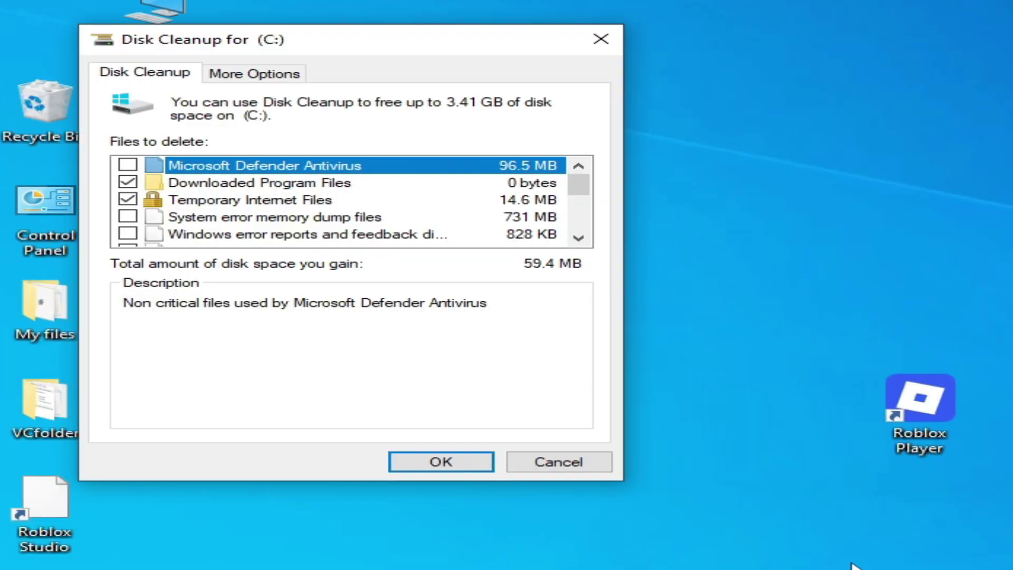
{"action": "left_click", "coordinate": [128, 182]}
{"action": "left_click", "coordinate": [126, 200]}
{"action": "left_click_drag", "start_coordinate": [582, 191], "coordinate": [592, 216]}
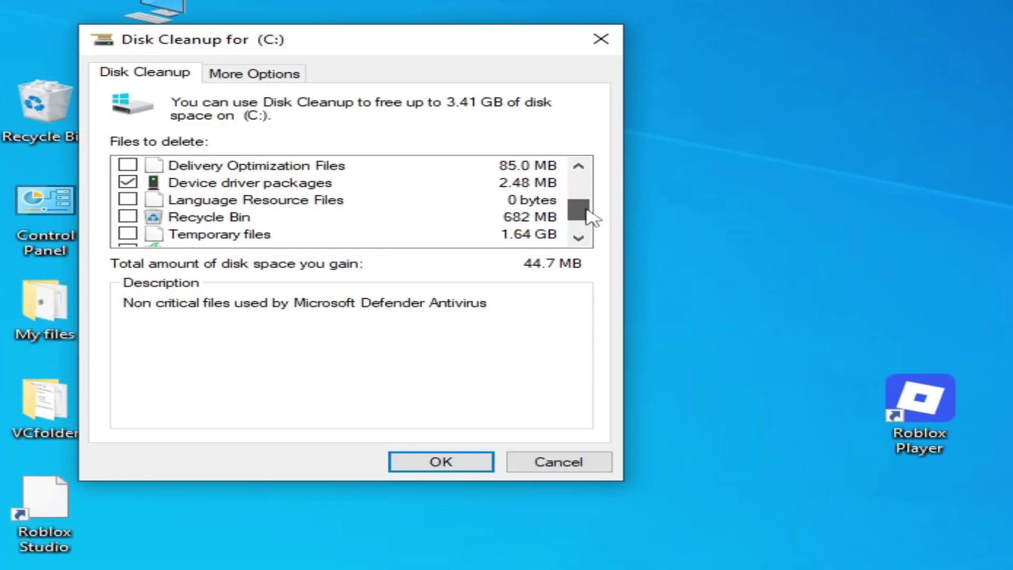
{"action": "left_click", "coordinate": [128, 182]}
{"action": "left_click_drag", "start_coordinate": [585, 214], "coordinate": [587, 233]}
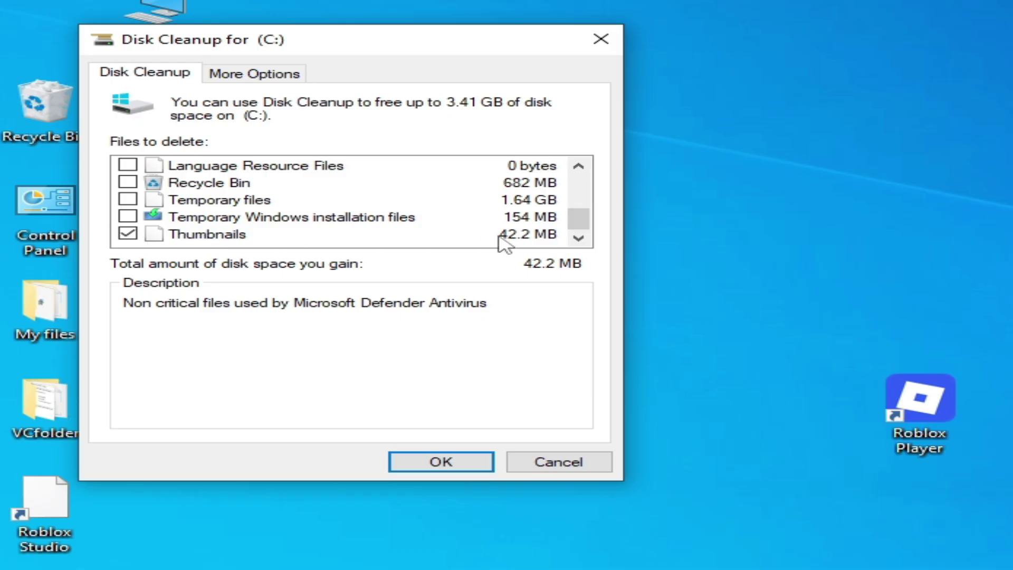
{"action": "left_click_drag", "start_coordinate": [583, 224], "coordinate": [601, 244]}
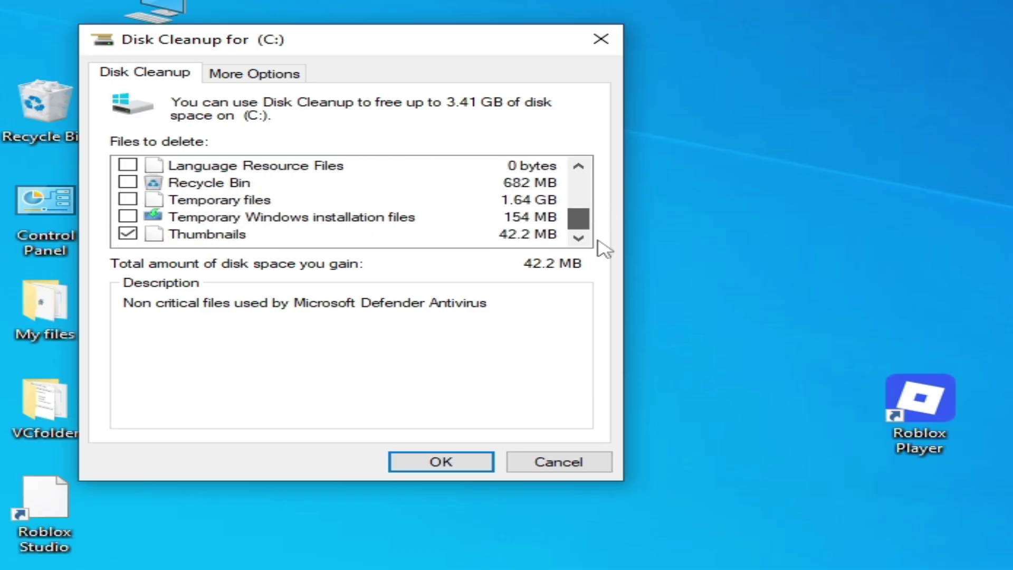
{"action": "left_click", "coordinate": [453, 462]}
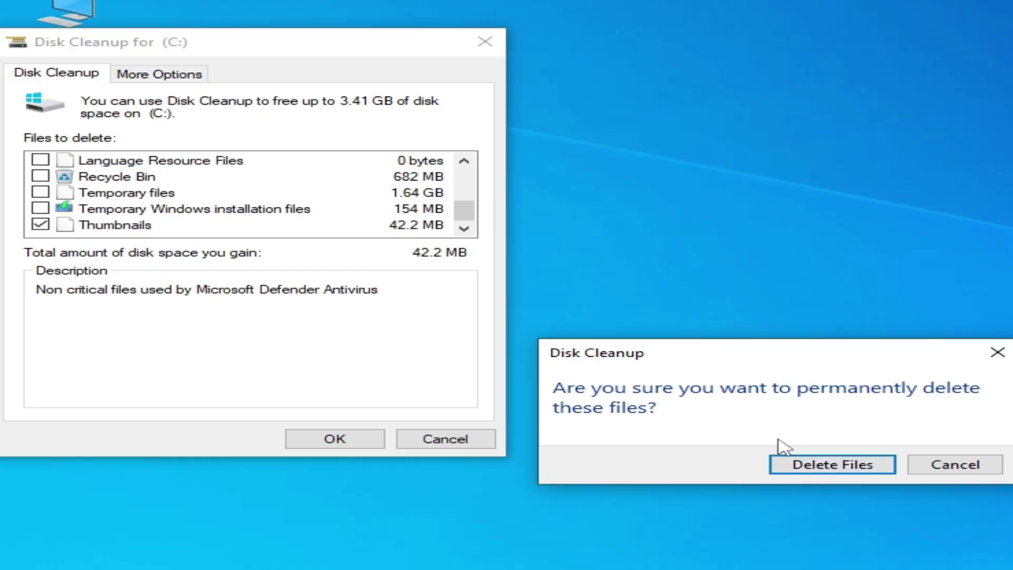
{"action": "left_click", "coordinate": [820, 468]}
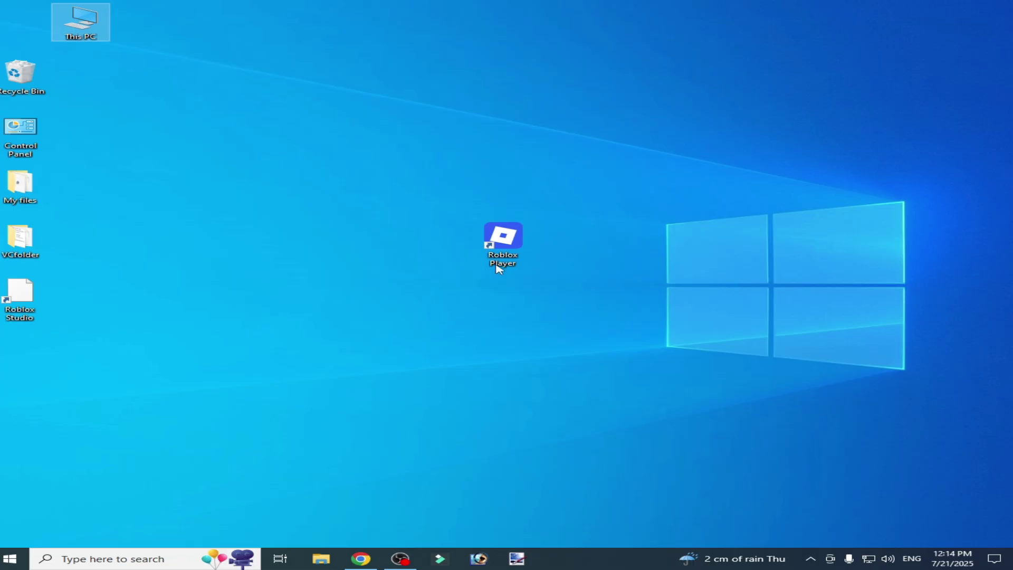
- Open the Roblox Player shortcut's file location in File Explorer
{"action": "left_click_drag", "start_coordinate": [499, 269], "coordinate": [438, 269]}
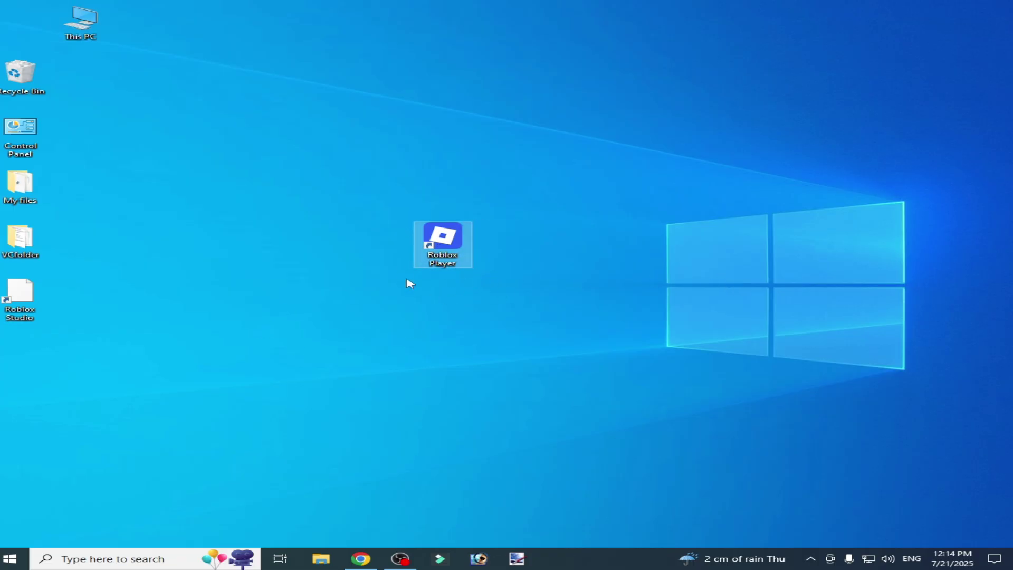
{"action": "right_click", "coordinate": [442, 250]}
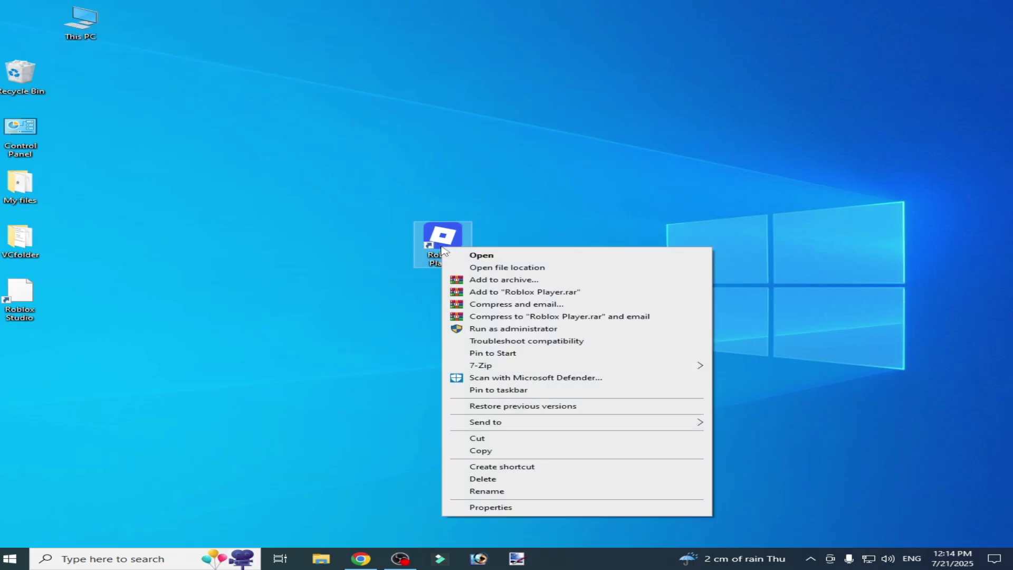
{"action": "left_click", "coordinate": [500, 269]}
{"action": "left_click_drag", "start_coordinate": [413, 165], "coordinate": [467, 125]}
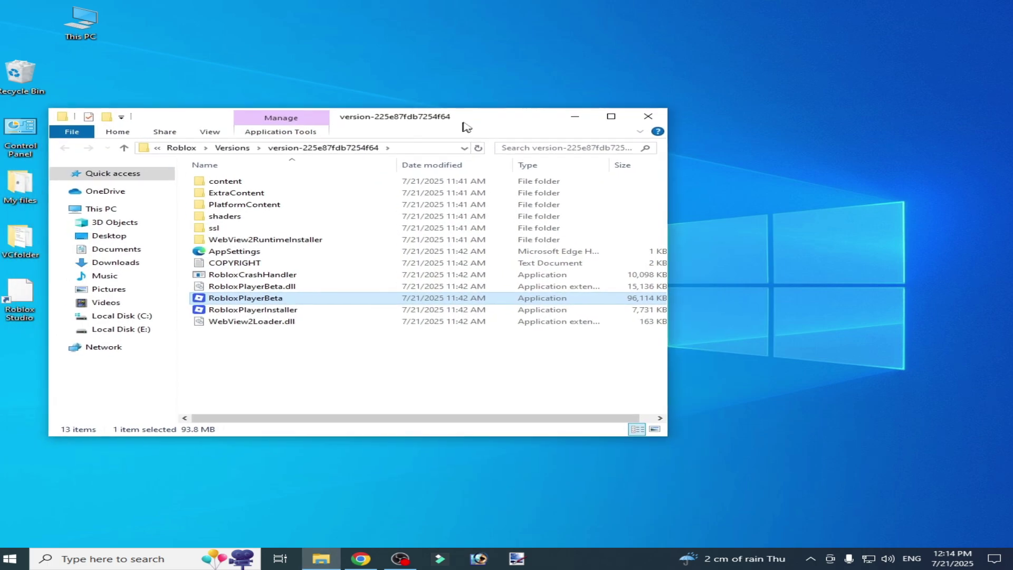
- Delete WebView2Loader.dll from the version folder and select RobloxPlayerInstaller
{"action": "right_click", "coordinate": [255, 321]}
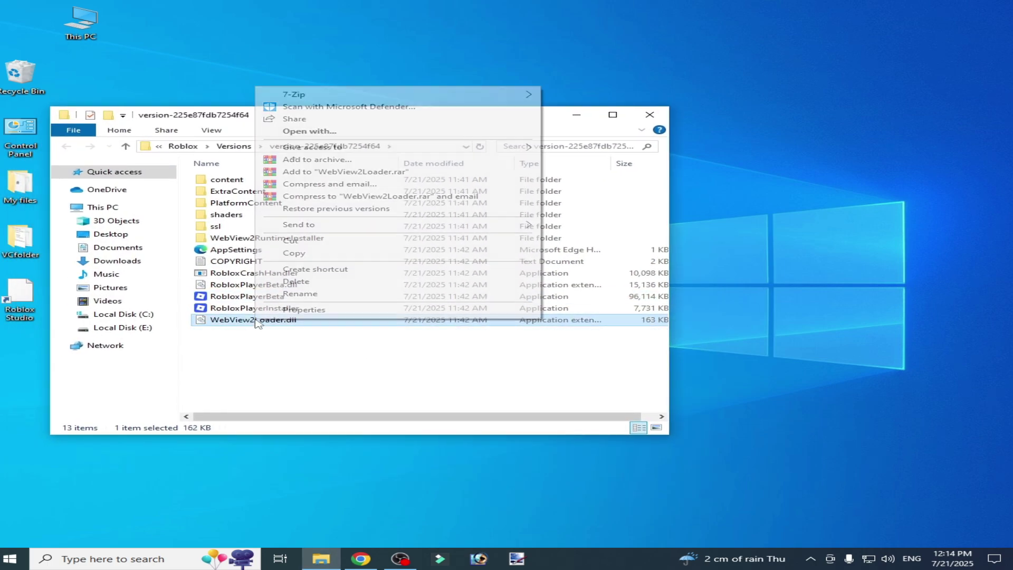
{"action": "left_click", "coordinate": [282, 282]}
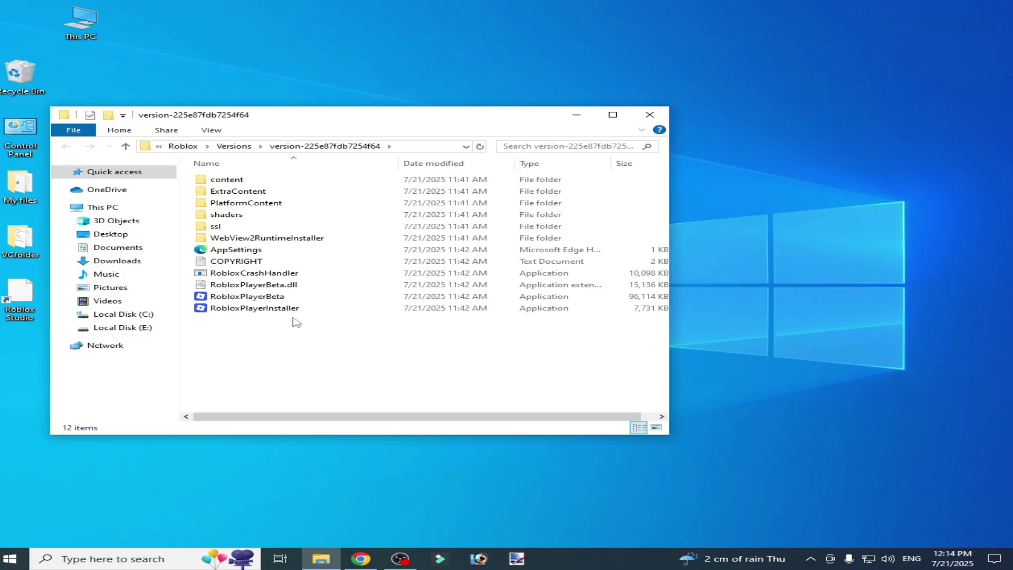
{"action": "left_click", "coordinate": [263, 308]}
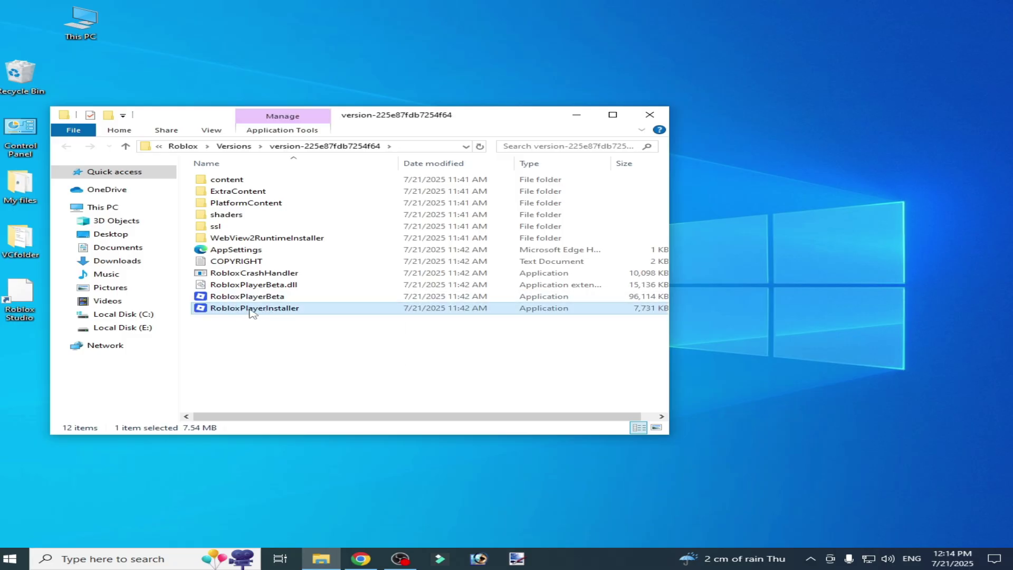
- Set RobloxPlayerInstaller to run as administrator with fullscreen optimizations disabled, then launch it as administrator
{"action": "right_click", "coordinate": [281, 314]}
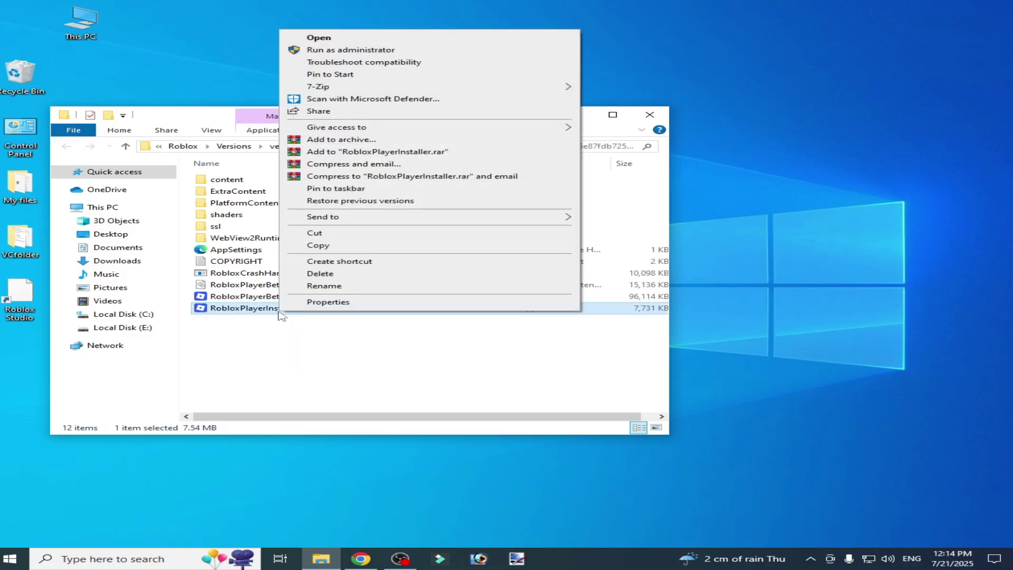
{"action": "left_click", "coordinate": [320, 303]}
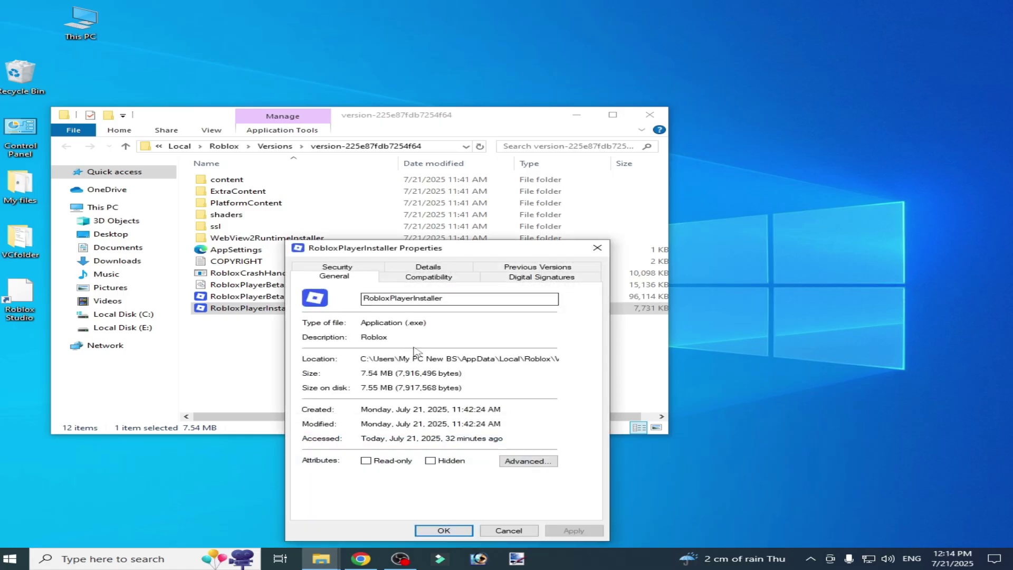
{"action": "left_click", "coordinate": [449, 278]}
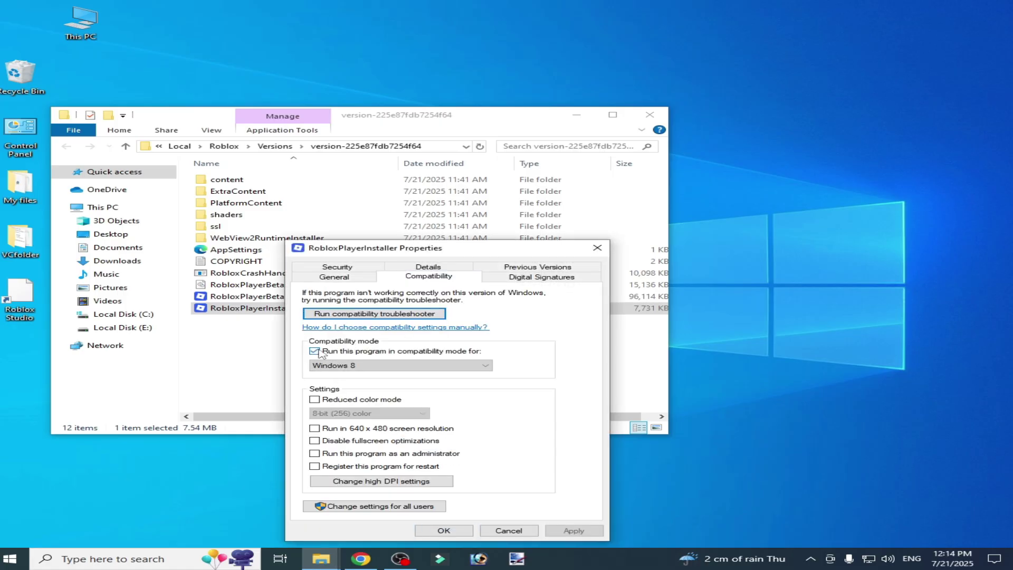
{"action": "left_click", "coordinate": [319, 353]}
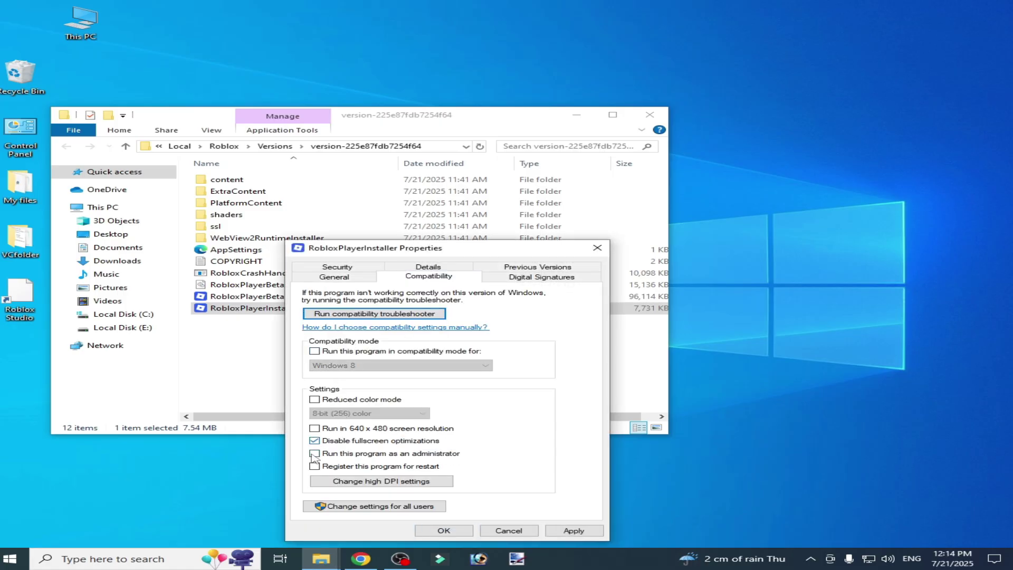
{"action": "left_click", "coordinate": [573, 530]}
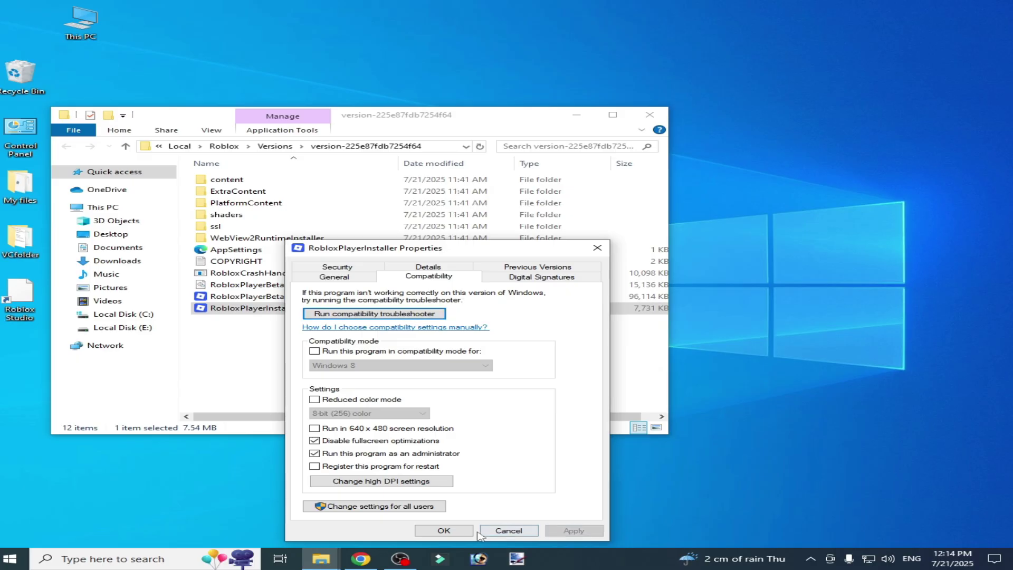
{"action": "left_click", "coordinate": [444, 530]}
{"action": "right_click", "coordinate": [263, 310]}
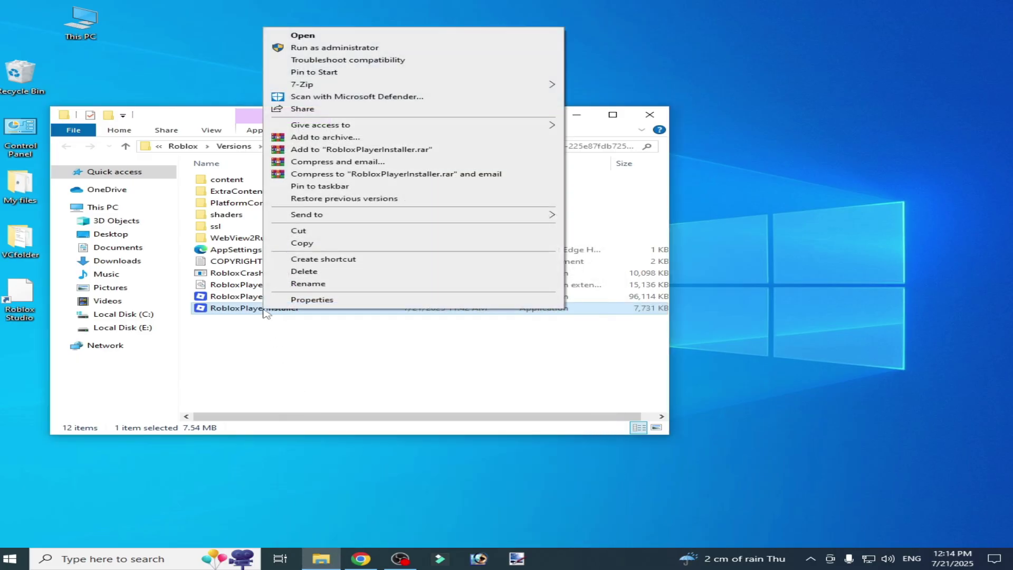
{"action": "left_click", "coordinate": [316, 48]}
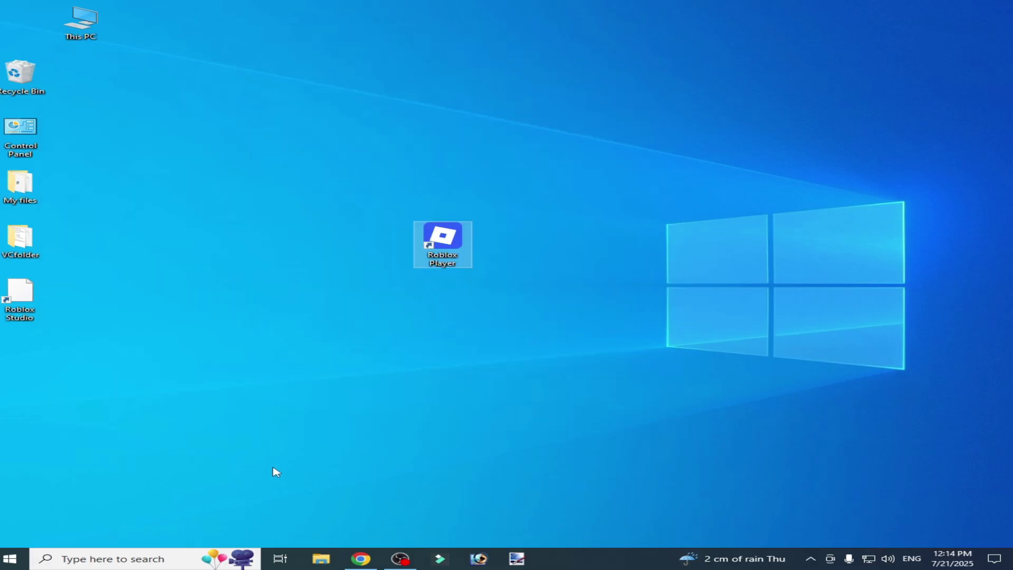
- Open the Run dialog and submit %localappdata% in place of services.msc
{"action": "left_click", "coordinate": [147, 560]}
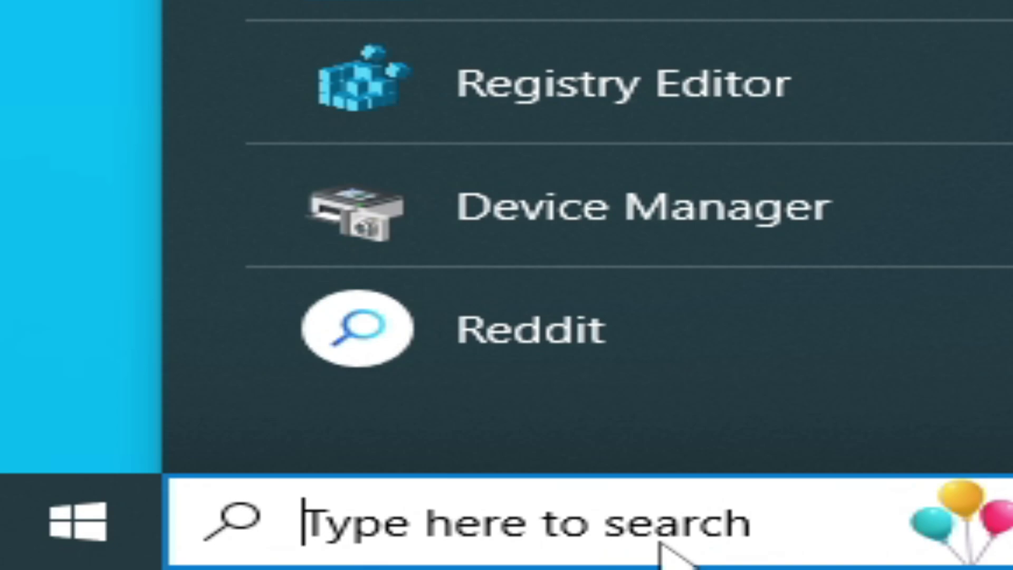
{"action": "type", "text": "run"}
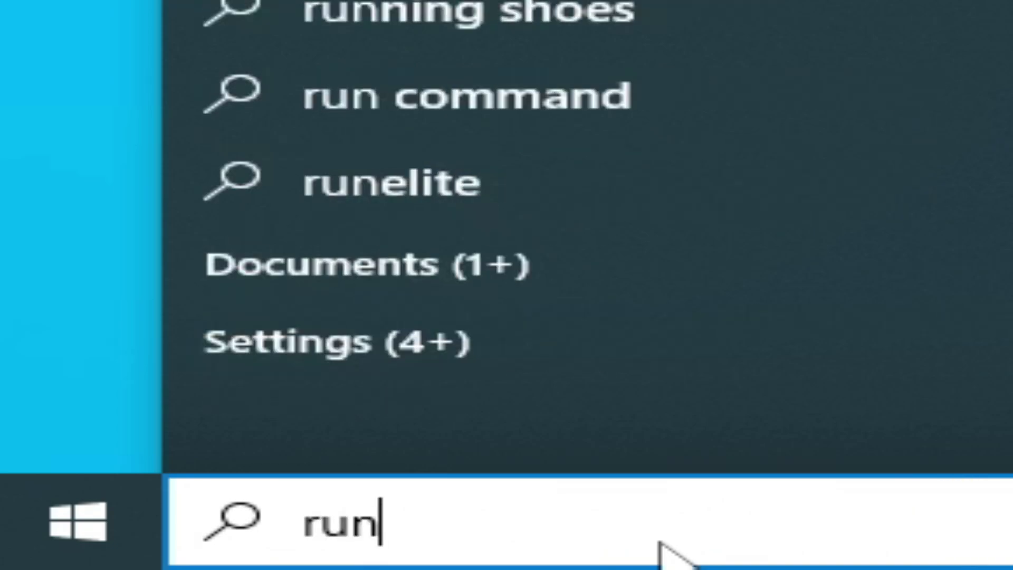
{"action": "key", "text": "Return"}
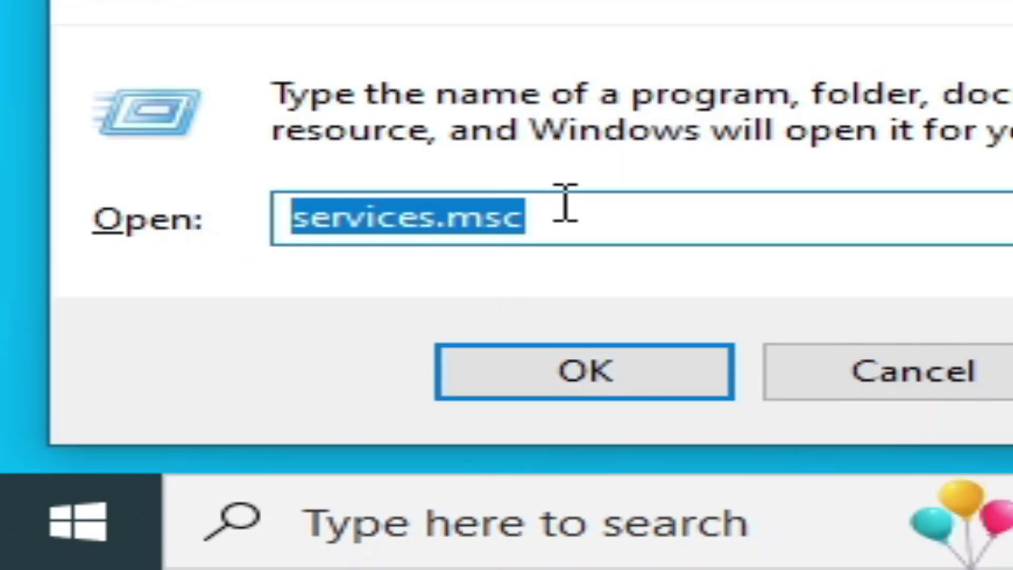
{"action": "key", "text": "BackSpace"}
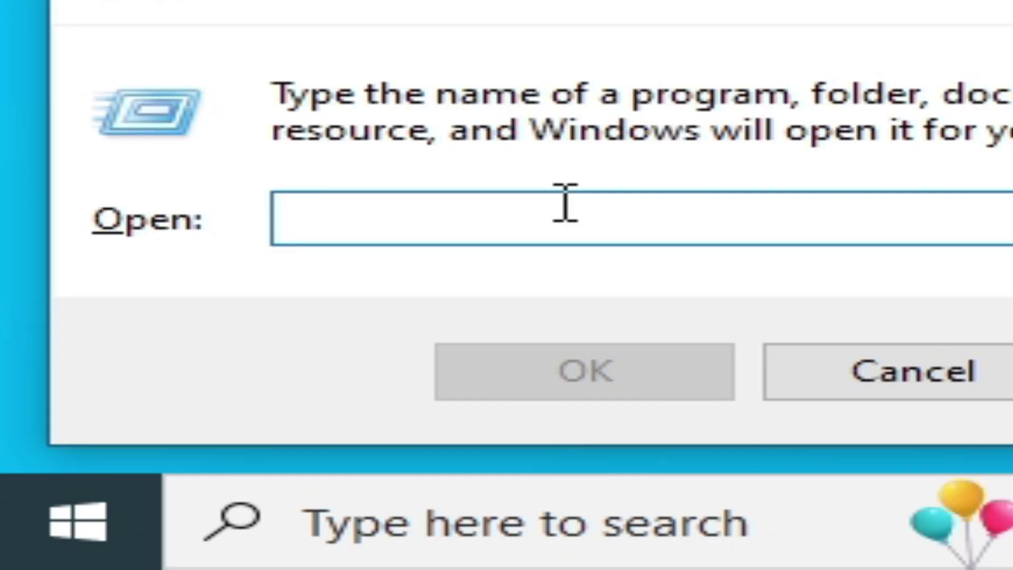
{"action": "key", "text": "Down"}
{"action": "left_click", "coordinate": [678, 217]}
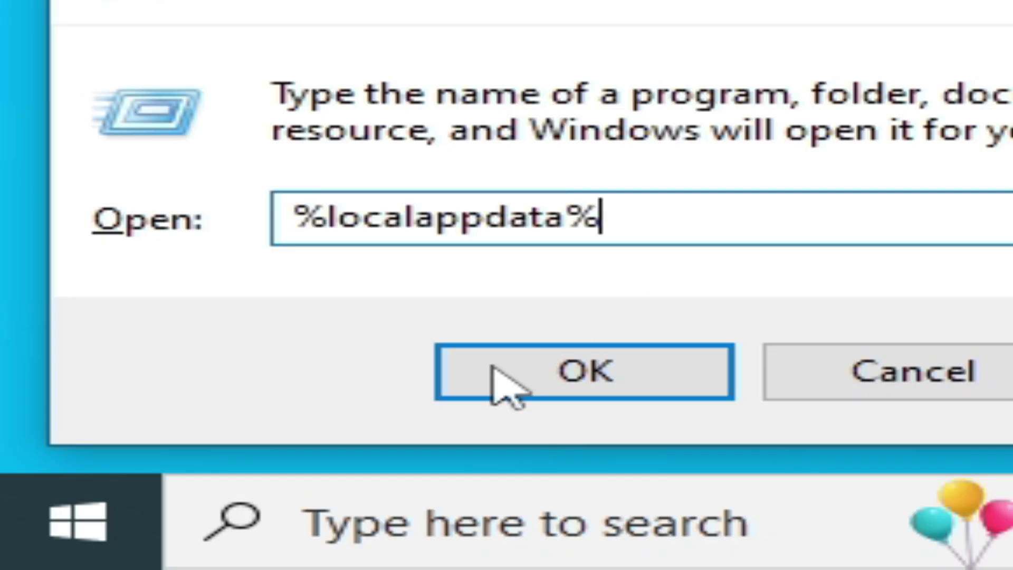
{"action": "left_click", "coordinate": [590, 370]}
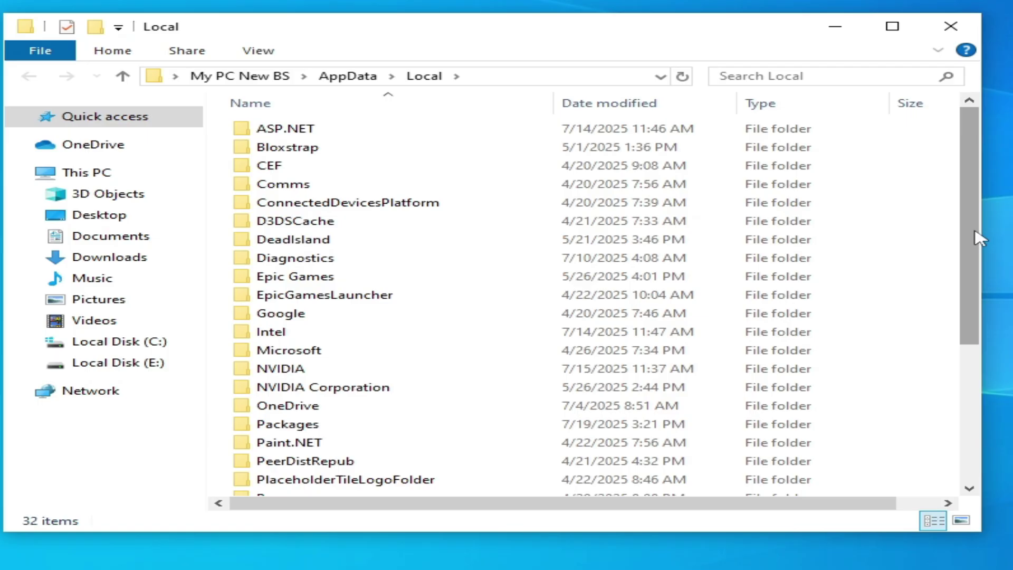
- Delete the Roblox folder from AppData\Local and go into the Temp folder
{"action": "left_click_drag", "start_coordinate": [976, 236], "coordinate": [988, 376]}
{"action": "right_click", "coordinate": [292, 338]}
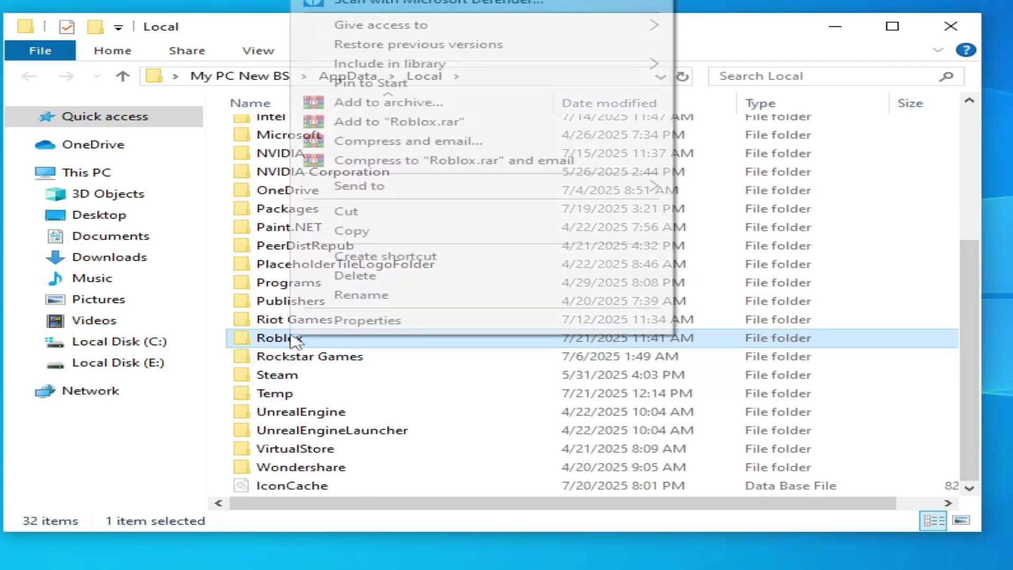
{"action": "left_click", "coordinate": [348, 275]}
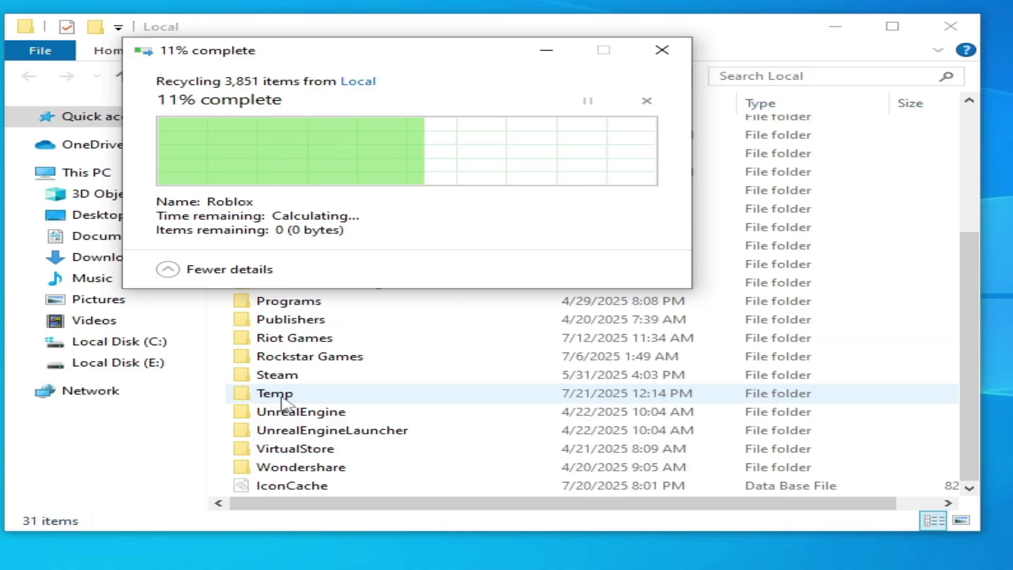
{"action": "double_click", "coordinate": [281, 397]}
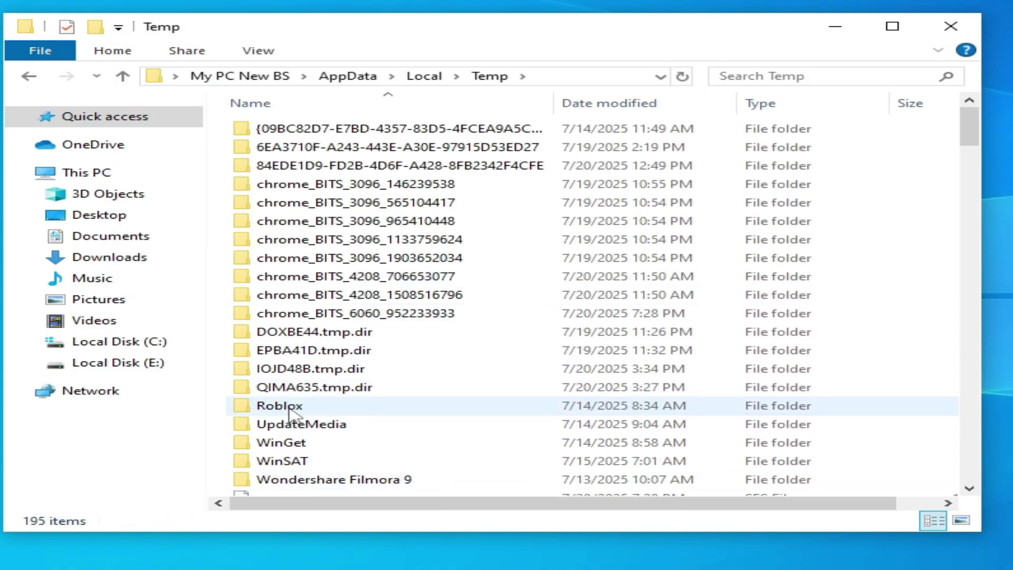
- Delete the Roblox folder and all other Temp items, granting administrator permission for every protected item
{"action": "right_click", "coordinate": [288, 407]}
{"action": "left_click", "coordinate": [354, 349]}
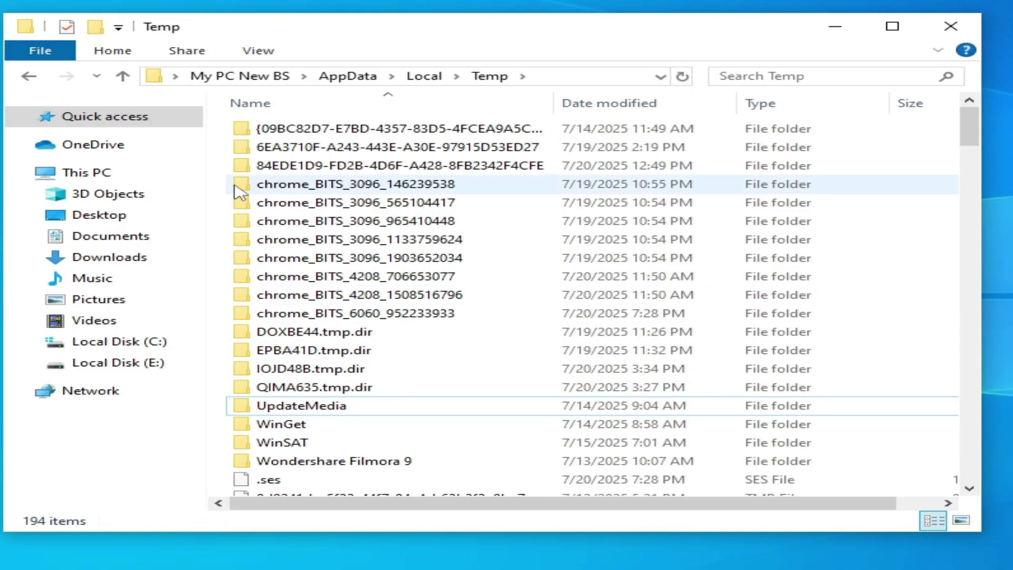
{"action": "left_click_drag", "start_coordinate": [224, 141], "coordinate": [325, 493]}
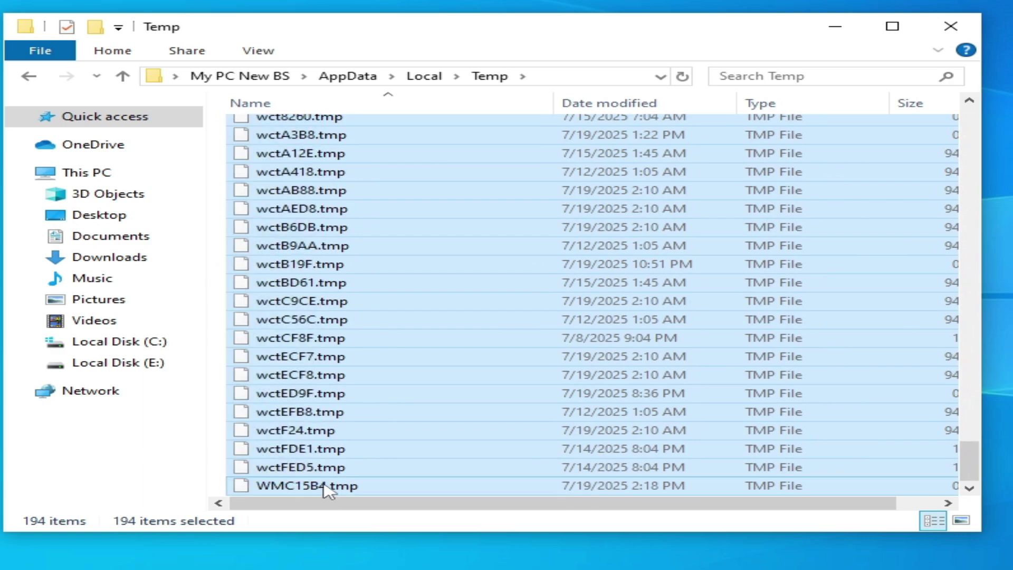
{"action": "right_click", "coordinate": [330, 488]}
{"action": "left_click", "coordinate": [389, 425]}
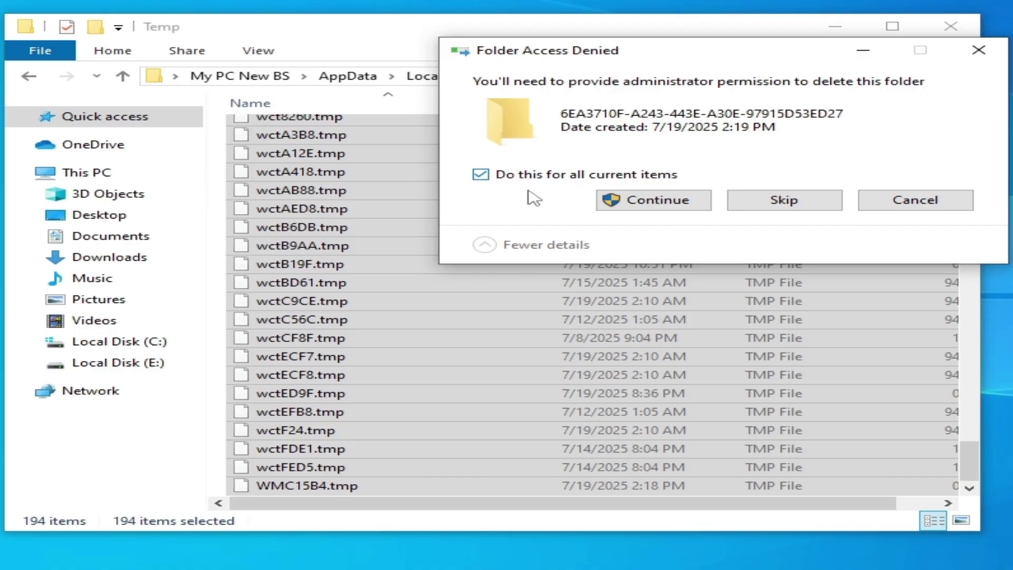
{"action": "left_click", "coordinate": [640, 199]}
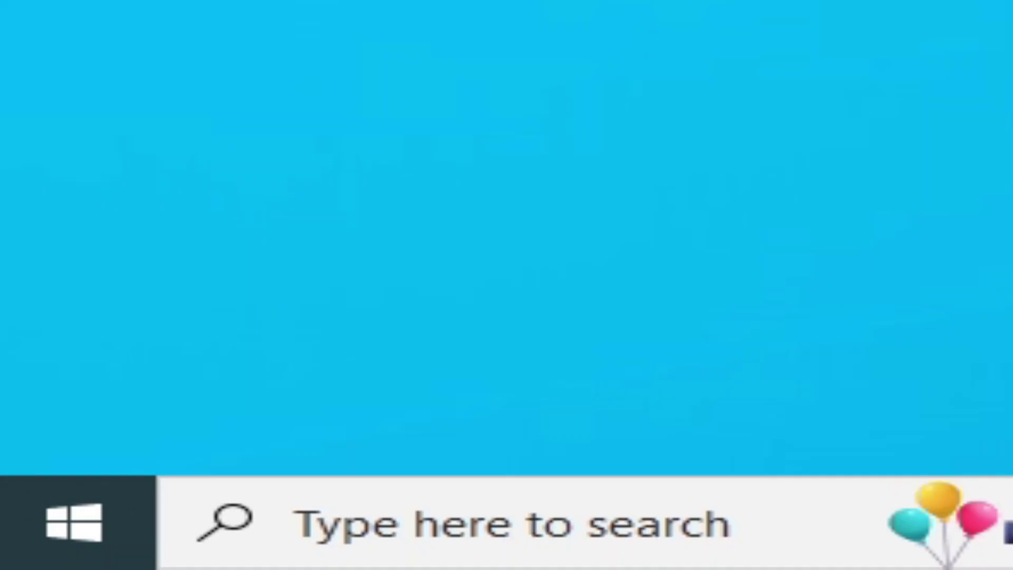
- Launch the Settings app by searching 'sett' from the taskbar
{"action": "left_click", "coordinate": [790, 533]}
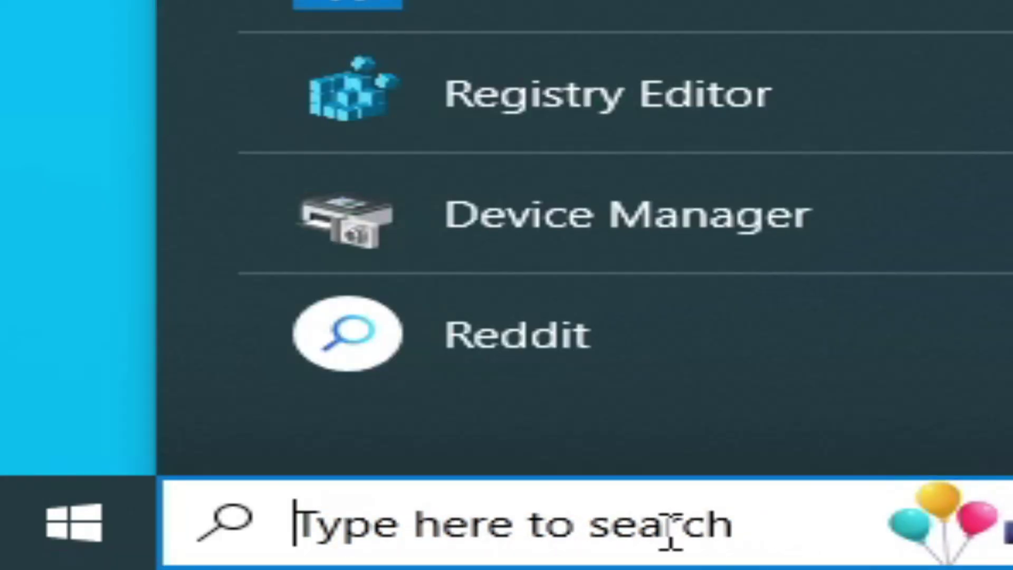
{"action": "type", "text": "sett"}
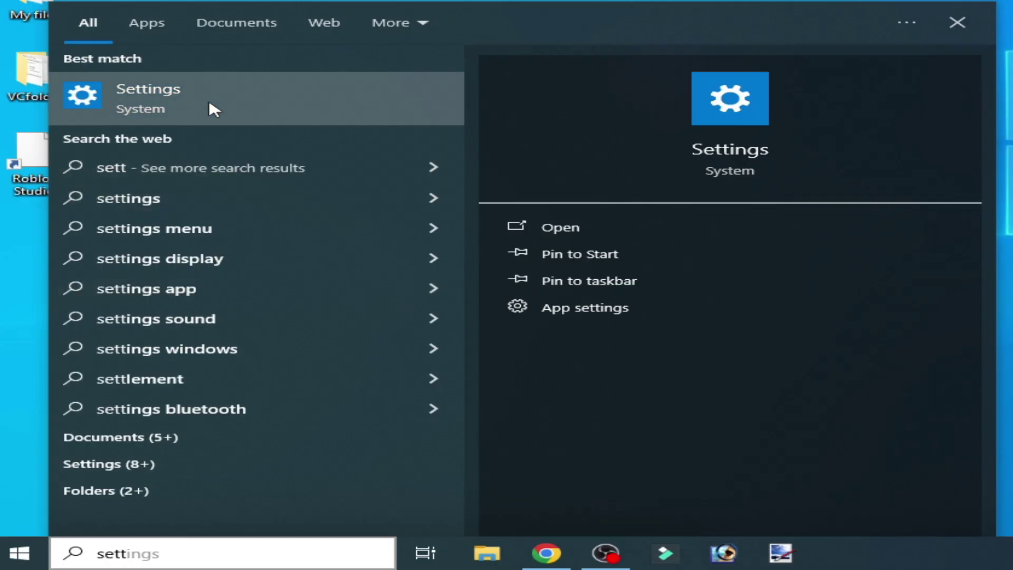
{"action": "left_click", "coordinate": [209, 104]}
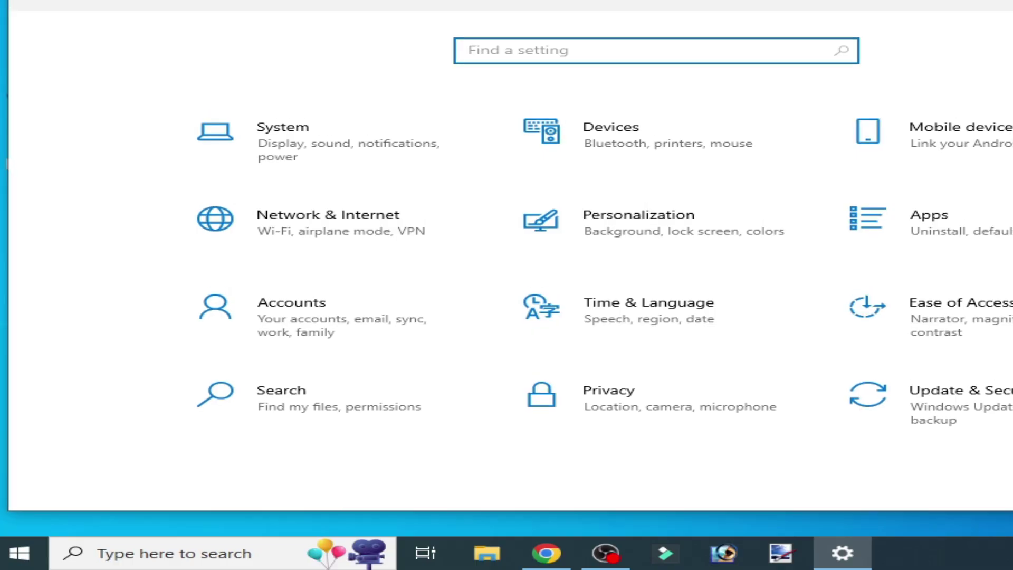
- In Apps & features, search 'robl' and uninstall Roblox Player
{"action": "left_click", "coordinate": [945, 248]}
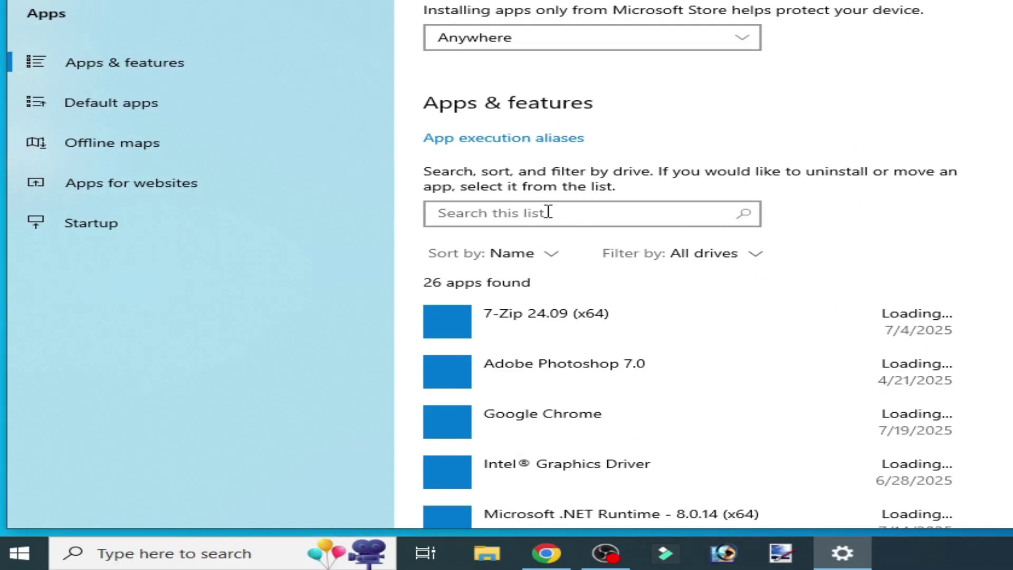
{"action": "left_click", "coordinate": [548, 211]}
{"action": "type", "text": "robl"}
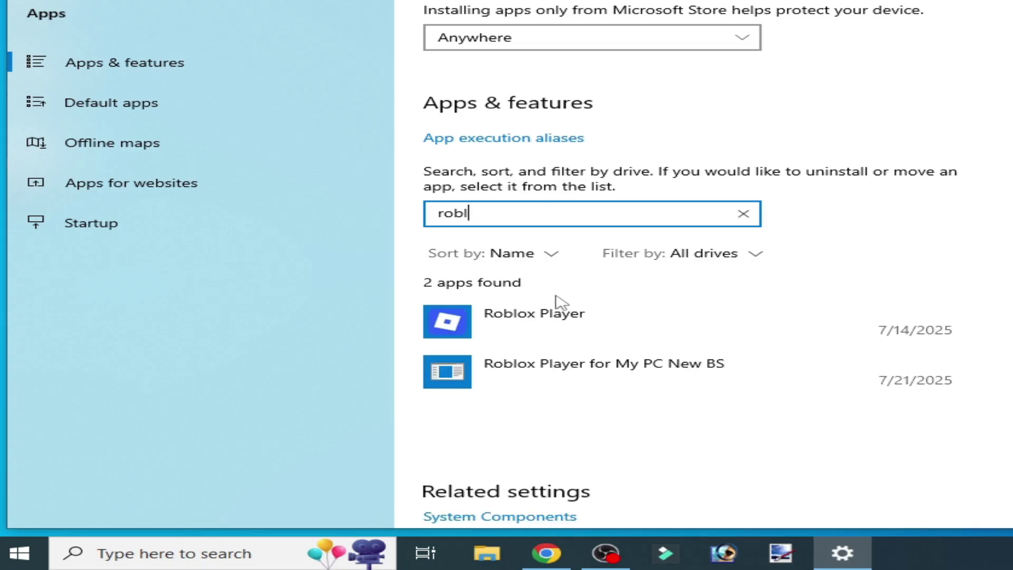
{"action": "left_click", "coordinate": [678, 323]}
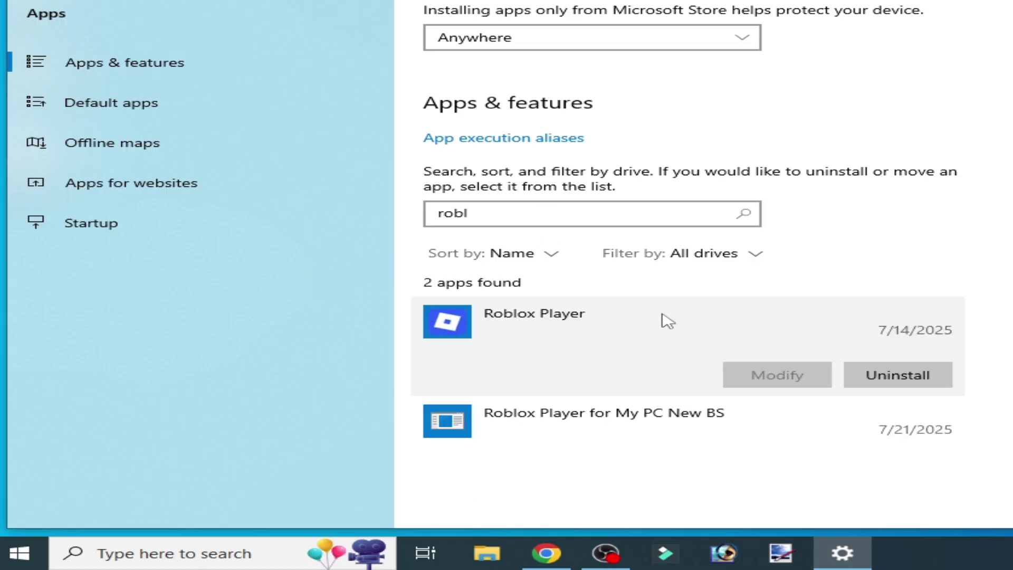
{"action": "left_click", "coordinate": [887, 376]}
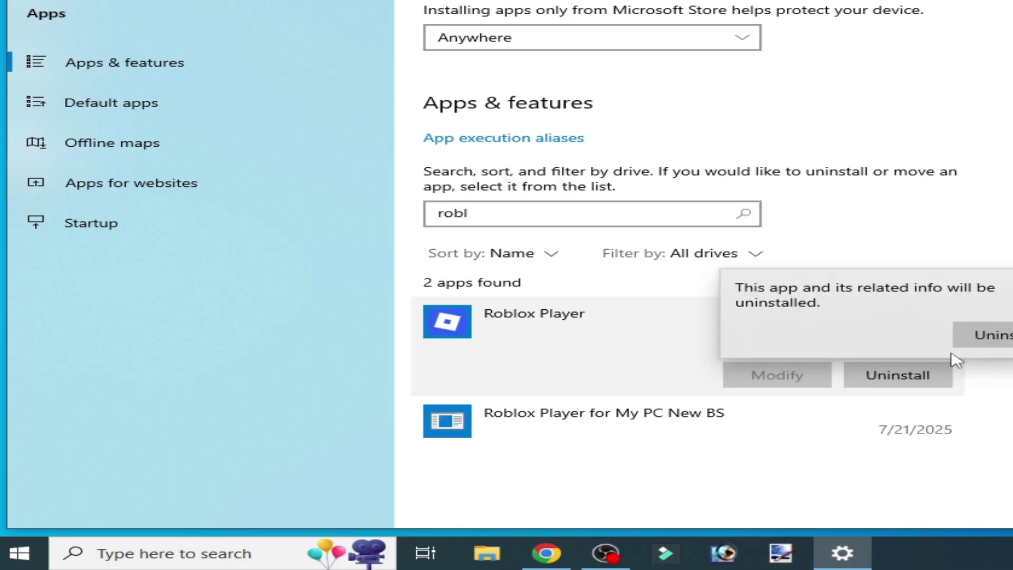
{"action": "left_click", "coordinate": [981, 342]}
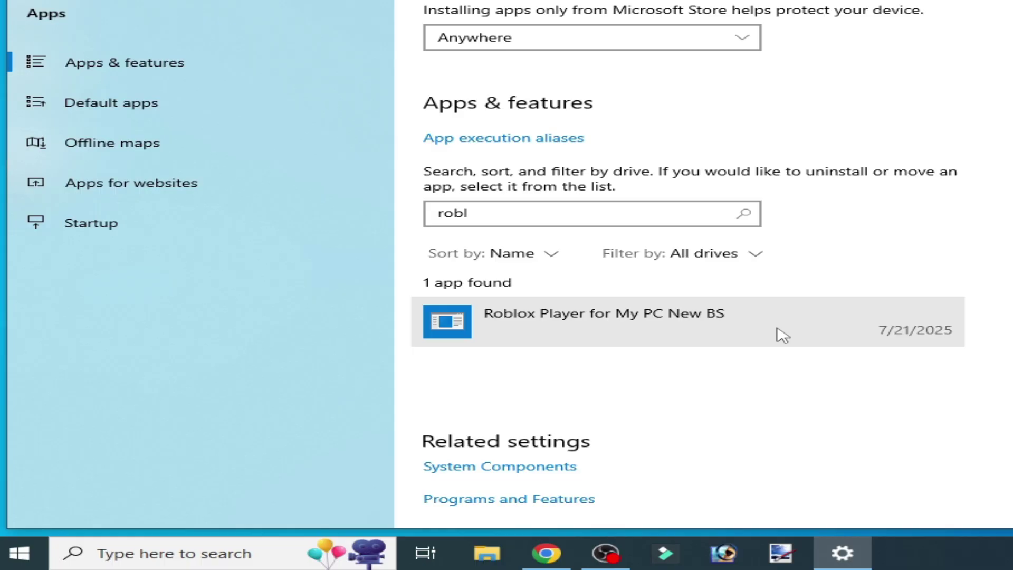
- Try uninstalling the remaining Roblox entry and dismiss the cannot-find error
{"action": "left_click", "coordinate": [690, 319]}
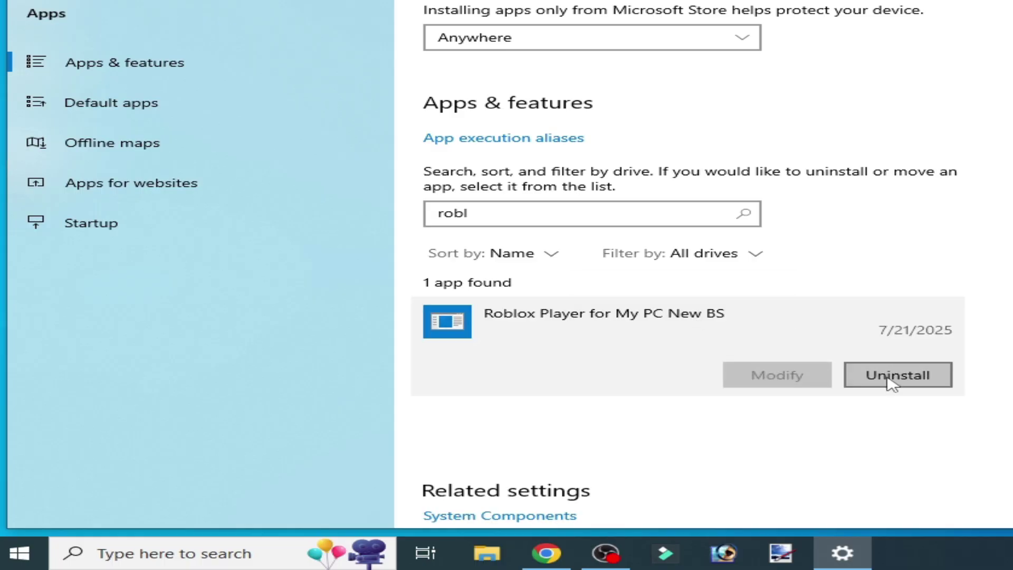
{"action": "left_click", "coordinate": [890, 378]}
{"action": "left_click", "coordinate": [984, 339]}
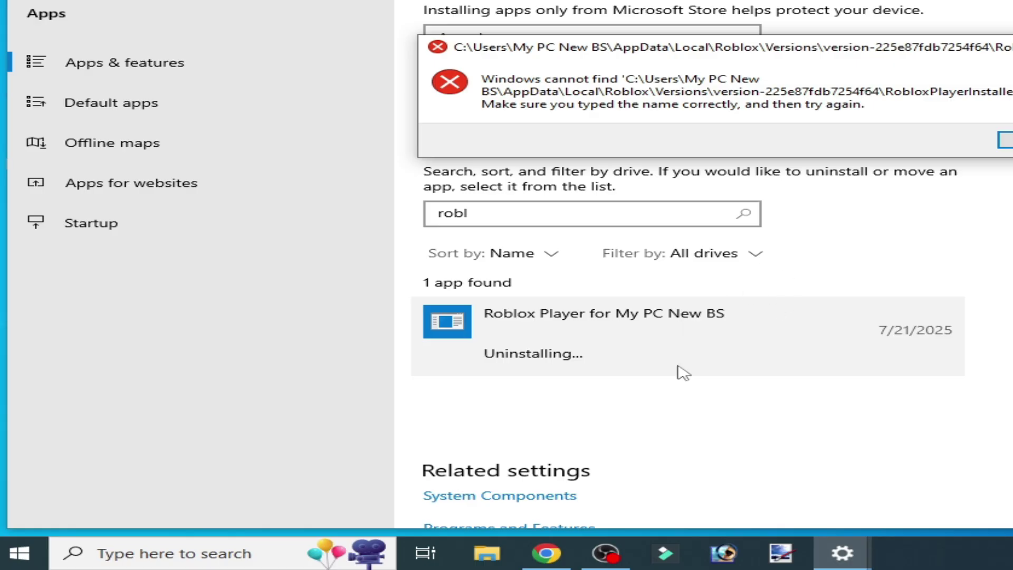
{"action": "left_click", "coordinate": [1004, 141]}
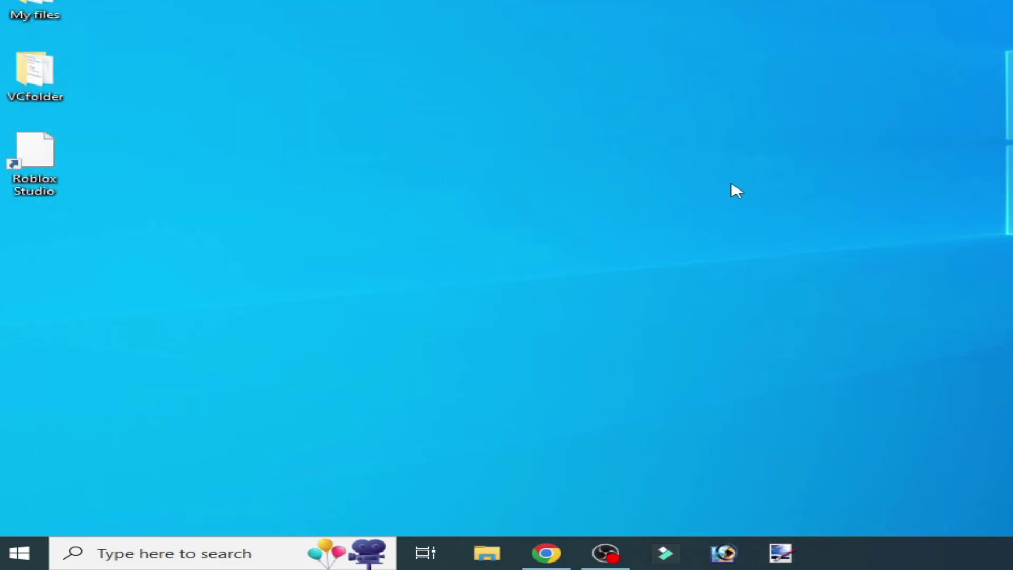
- Search for 'regedit' and bring up Registry Editor's launch options
{"action": "left_click", "coordinate": [258, 553]}
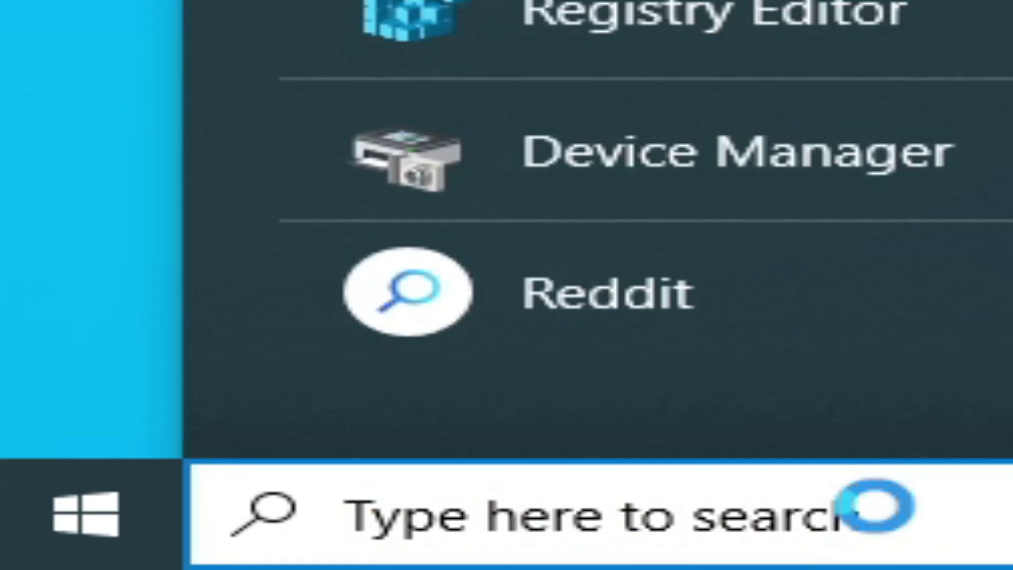
{"action": "type", "text": "regedi"}
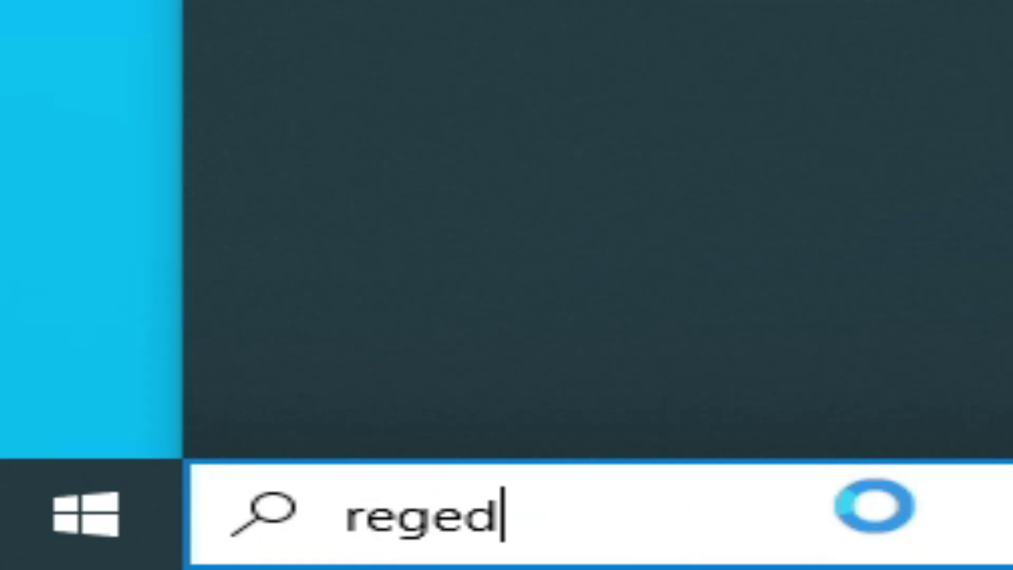
{"action": "type", "text": "t"}
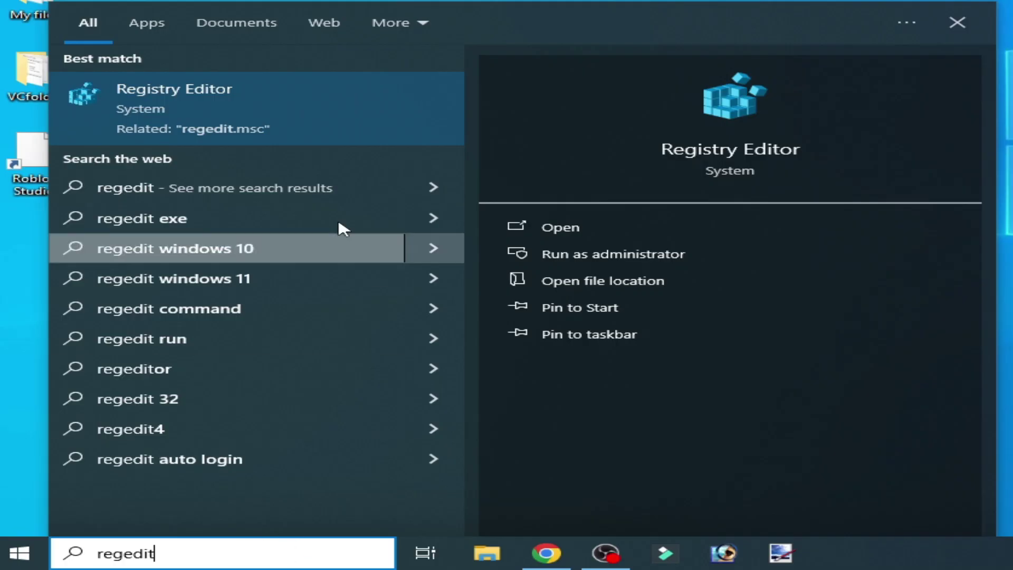
{"action": "right_click", "coordinate": [184, 104]}
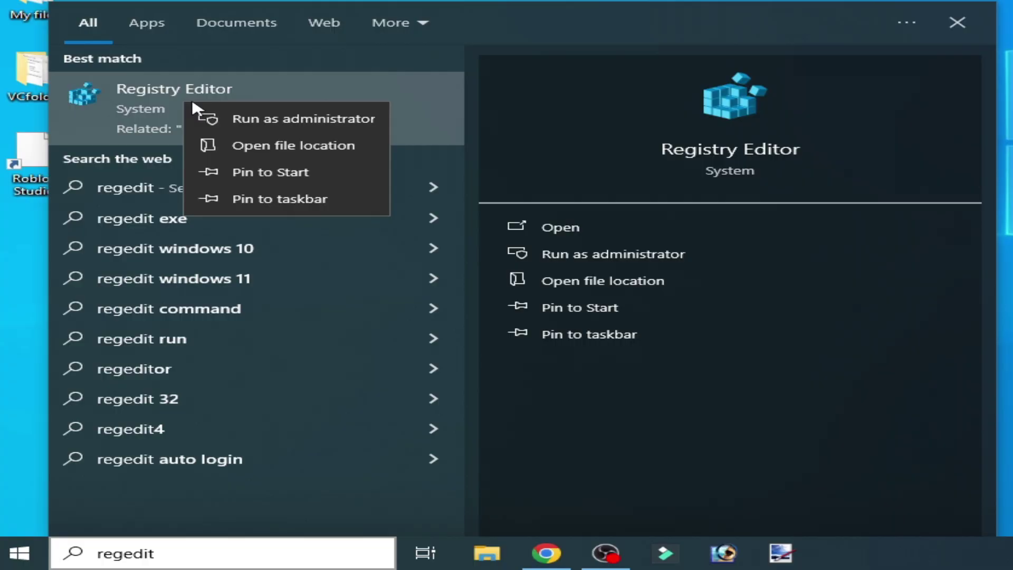
- Run Registry Editor as administrator and expand HKEY_LOCAL_MACHINE\SOFTWARE\WOW6432Node
{"action": "left_click", "coordinate": [237, 124]}
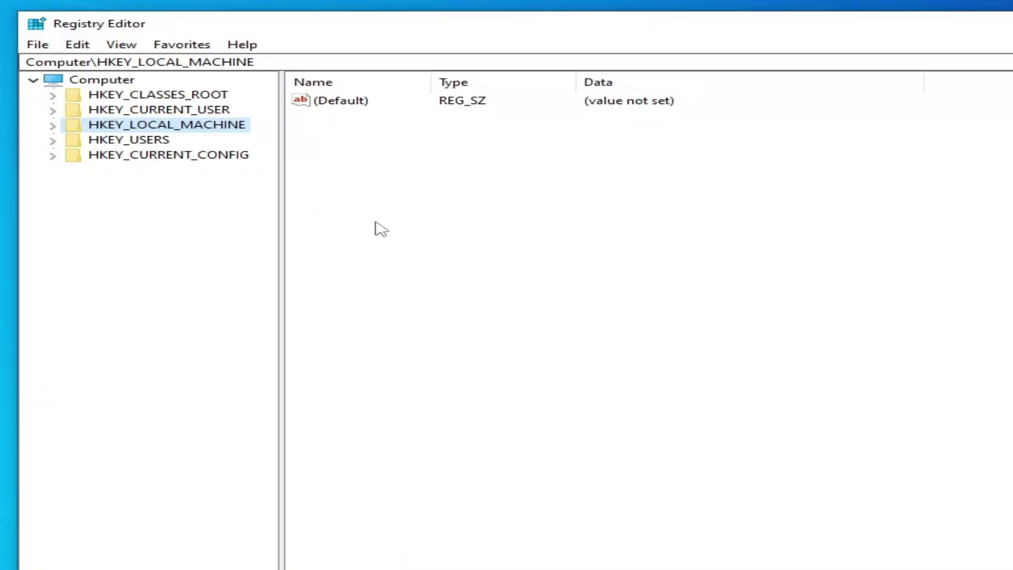
{"action": "left_click", "coordinate": [54, 126]}
{"action": "left_click", "coordinate": [68, 185]}
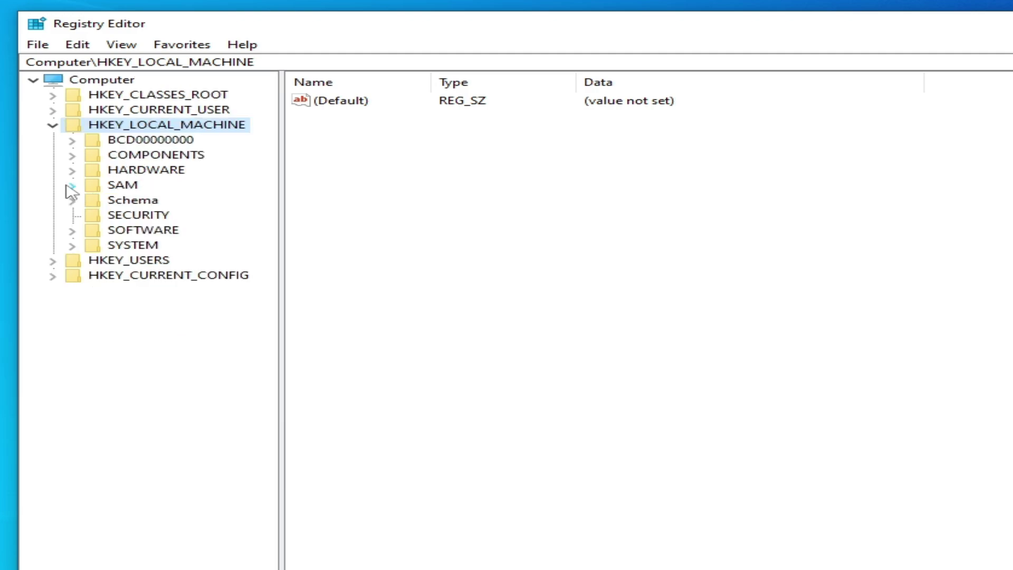
{"action": "left_click", "coordinate": [71, 231]}
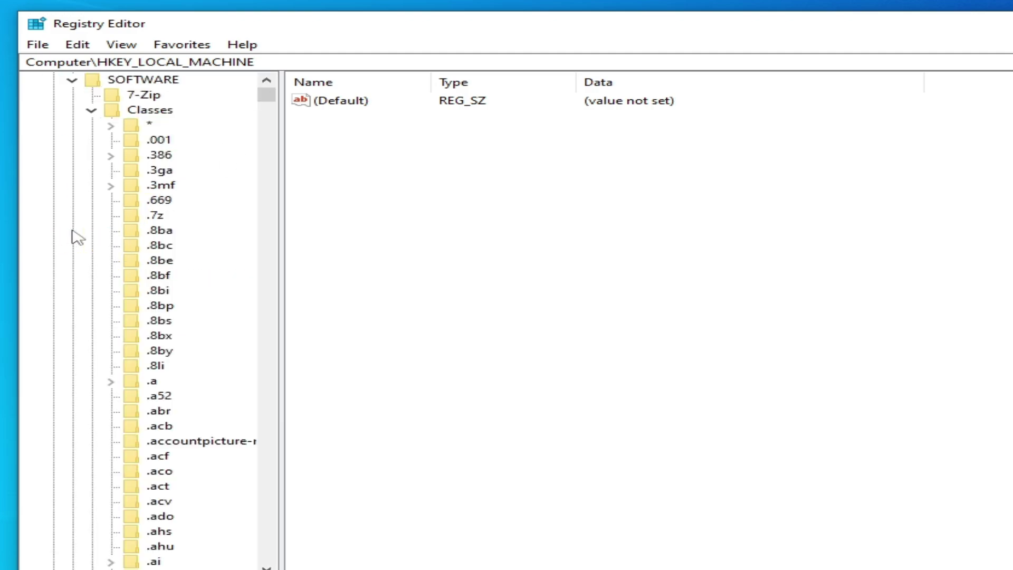
{"action": "left_click", "coordinate": [91, 110]}
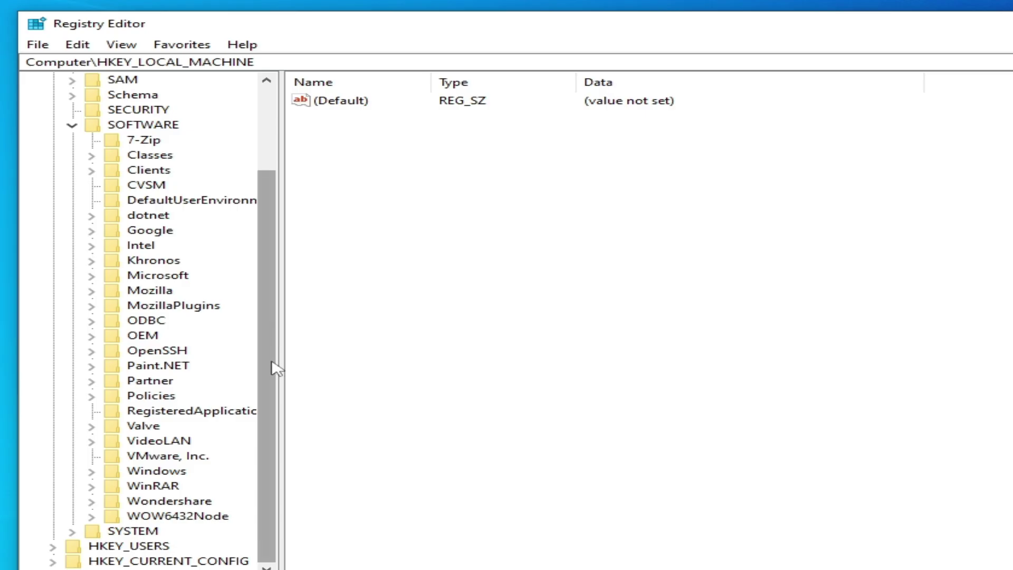
{"action": "left_click", "coordinate": [174, 517]}
{"action": "left_click", "coordinate": [103, 517]}
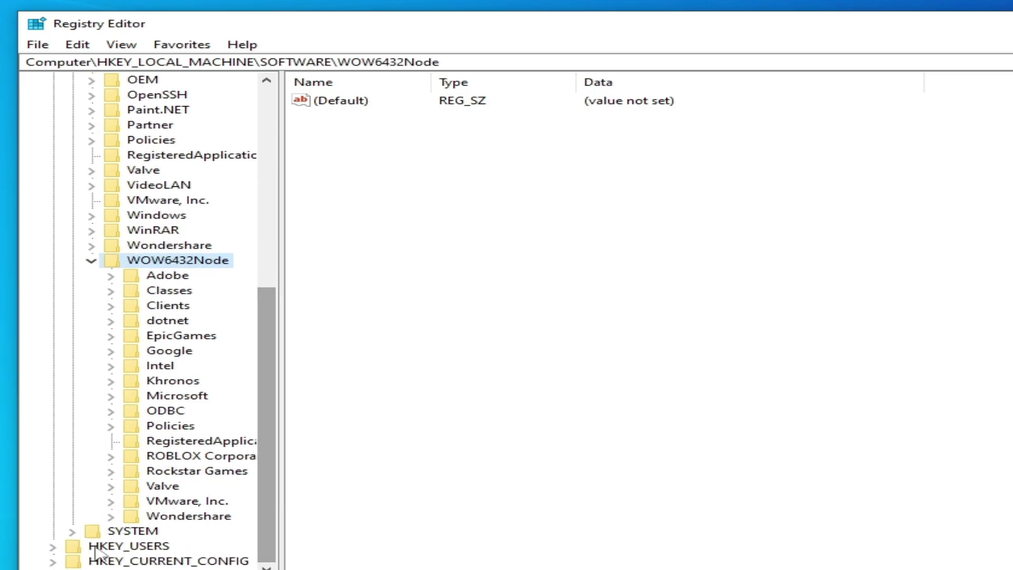
{"action": "scroll", "coordinate": [90, 567], "scroll_direction": "right", "scroll_amount": 1}
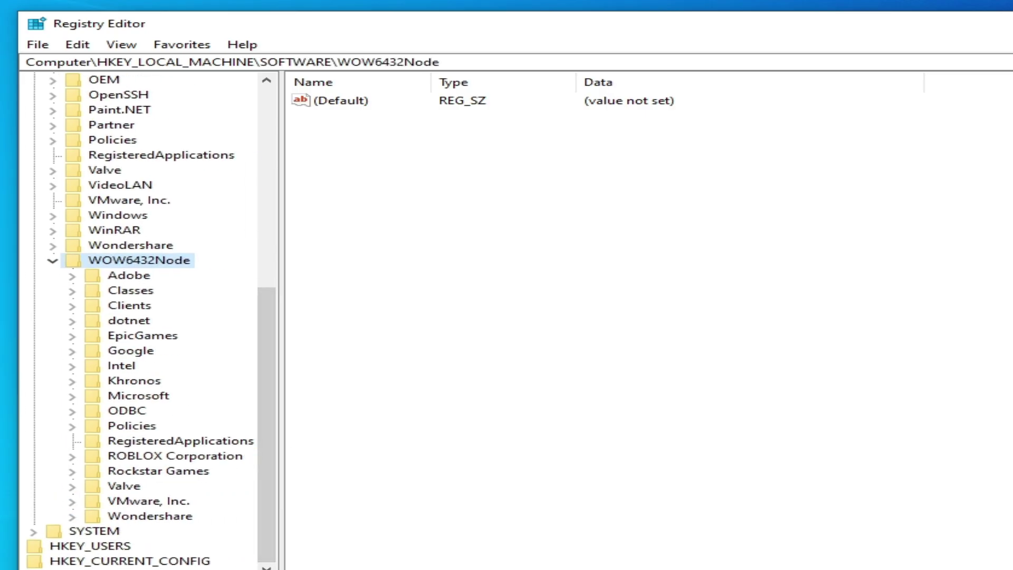
- Delete the ROBLOX Corporation key under WOW6432Node and collapse HKEY_LOCAL_MACHINE
{"action": "left_click", "coordinate": [185, 459]}
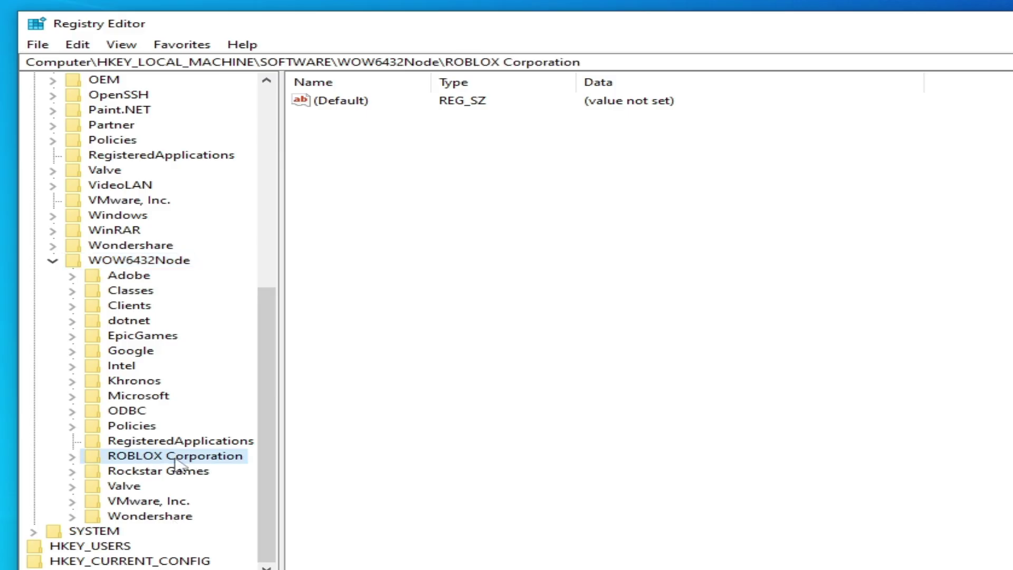
{"action": "right_click", "coordinate": [176, 463]}
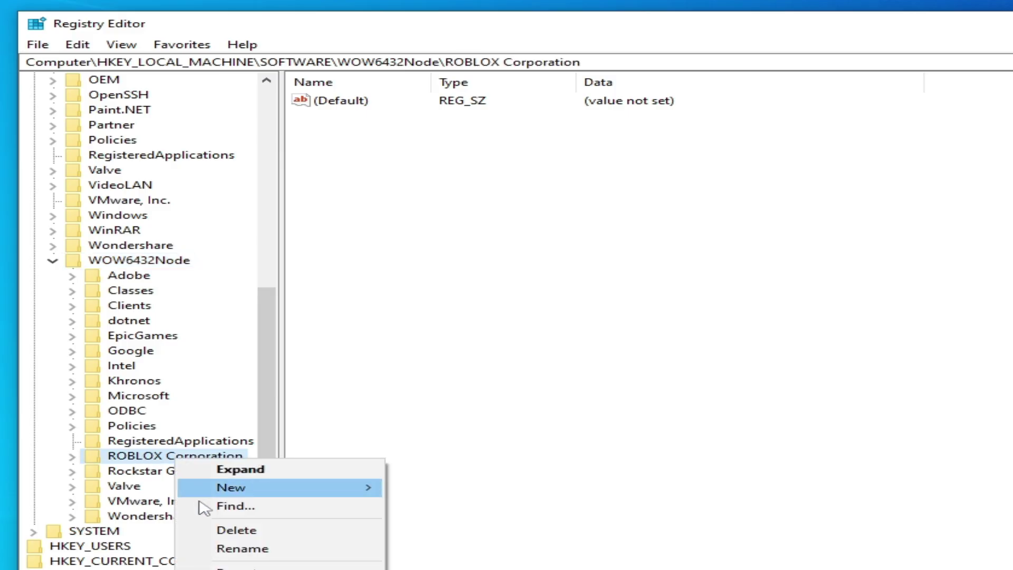
{"action": "left_click", "coordinate": [233, 529]}
{"action": "left_click", "coordinate": [710, 339]}
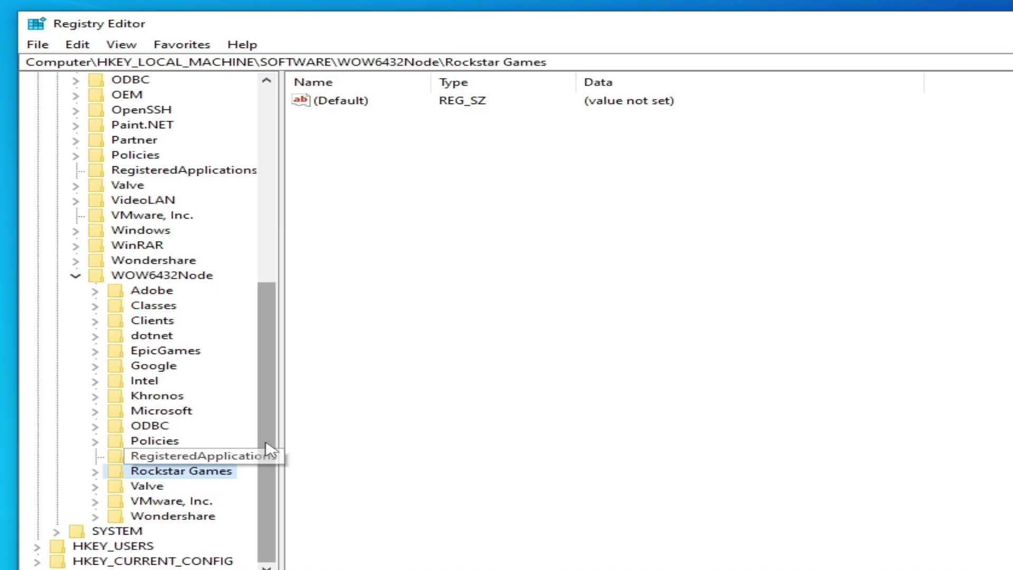
{"action": "left_click_drag", "start_coordinate": [265, 445], "coordinate": [315, 202]}
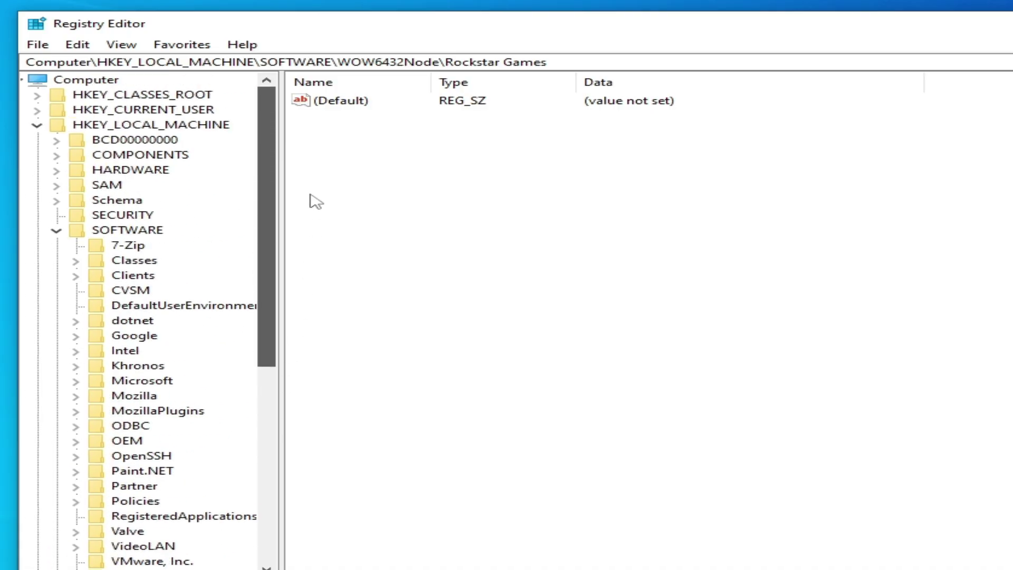
{"action": "left_click", "coordinate": [37, 126]}
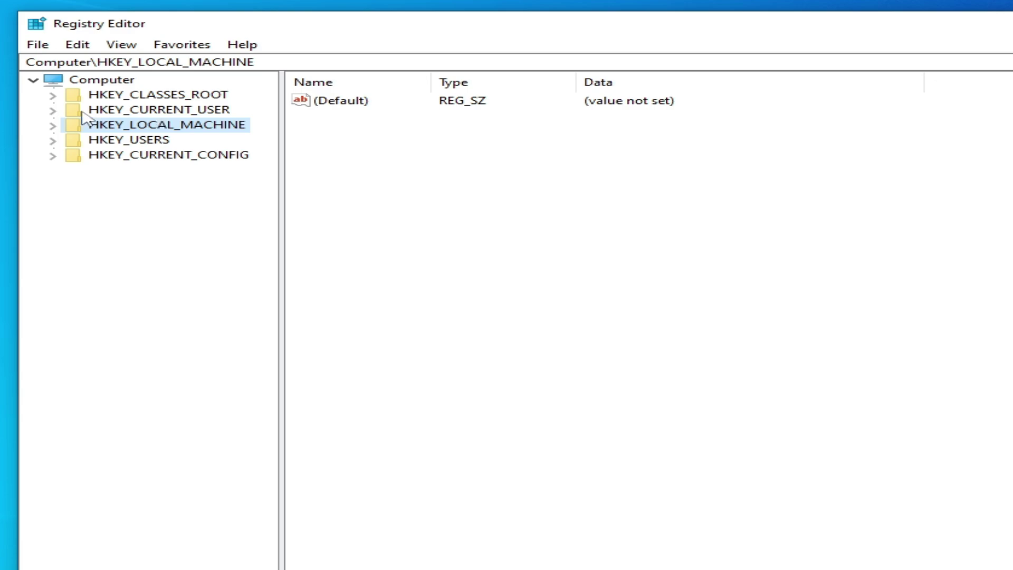
- Delete HKEY_CURRENT_USER\Software\ROBLOX Corporation and return to the HKEY_CURRENT_USER hive
{"action": "left_click", "coordinate": [52, 110]}
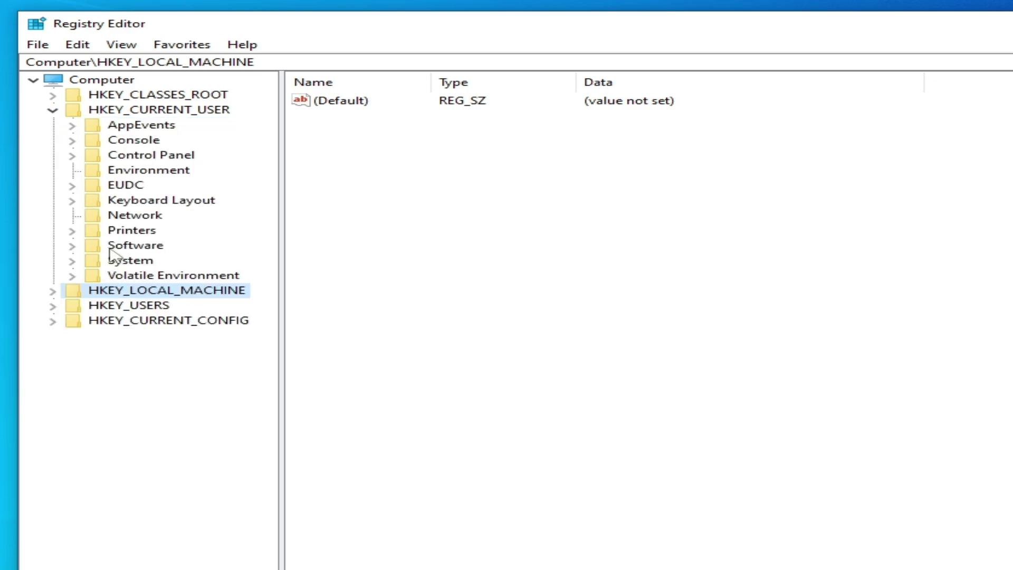
{"action": "left_click", "coordinate": [72, 246]}
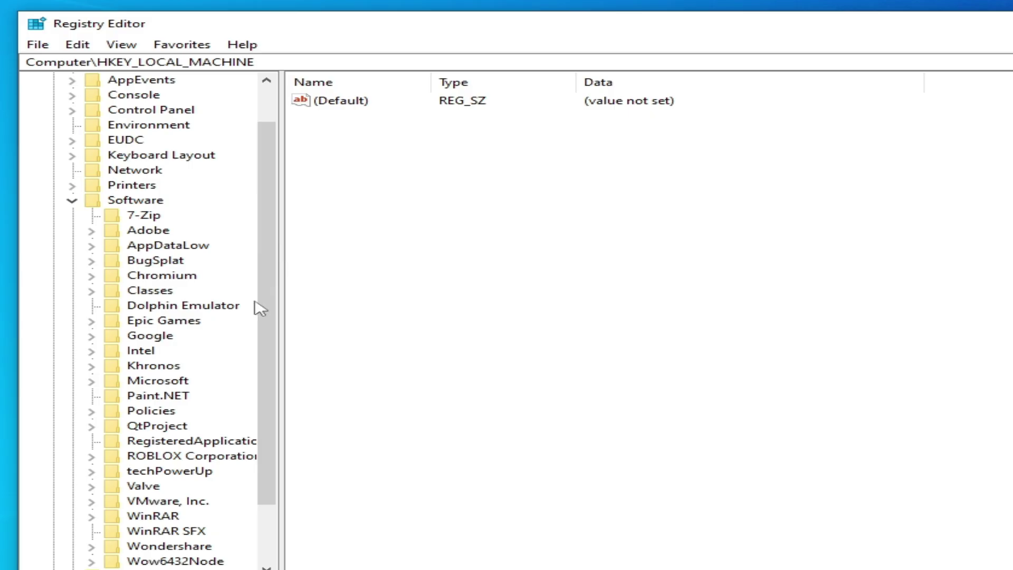
{"action": "left_click", "coordinate": [187, 456]}
{"action": "left_click", "coordinate": [158, 470]}
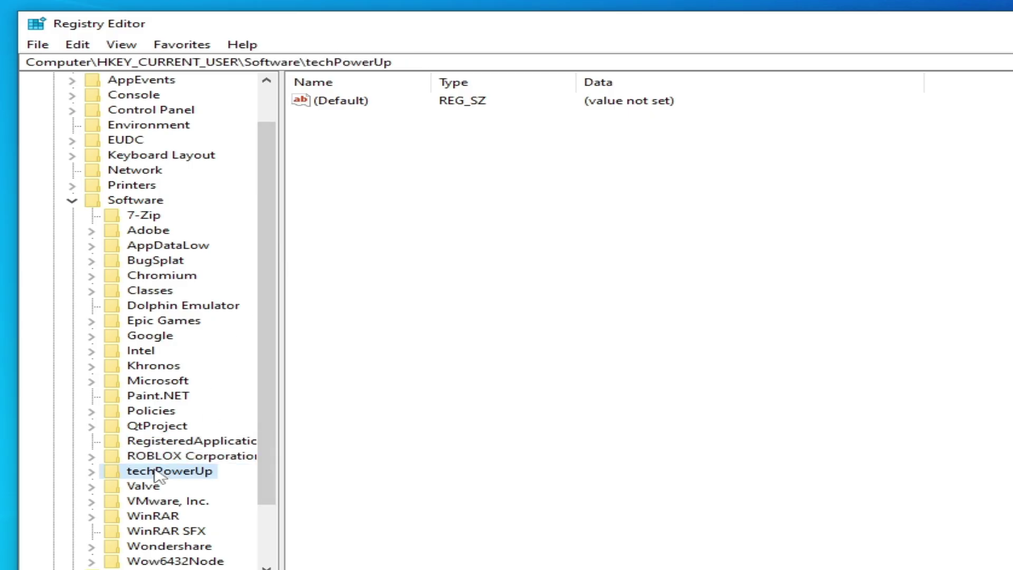
{"action": "left_click", "coordinate": [158, 457]}
{"action": "right_click", "coordinate": [158, 458]}
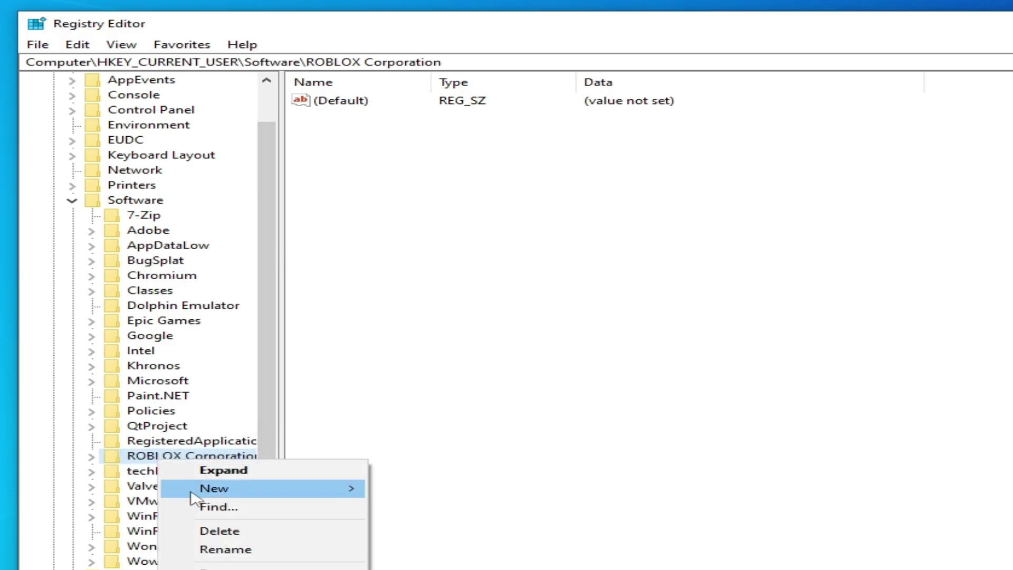
{"action": "left_click", "coordinate": [220, 531]}
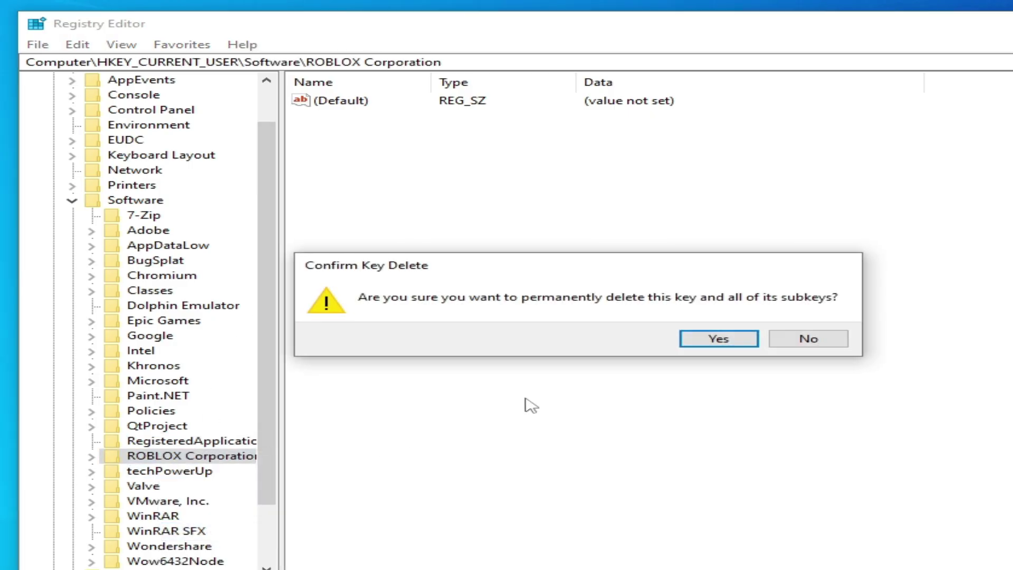
{"action": "left_click", "coordinate": [694, 342]}
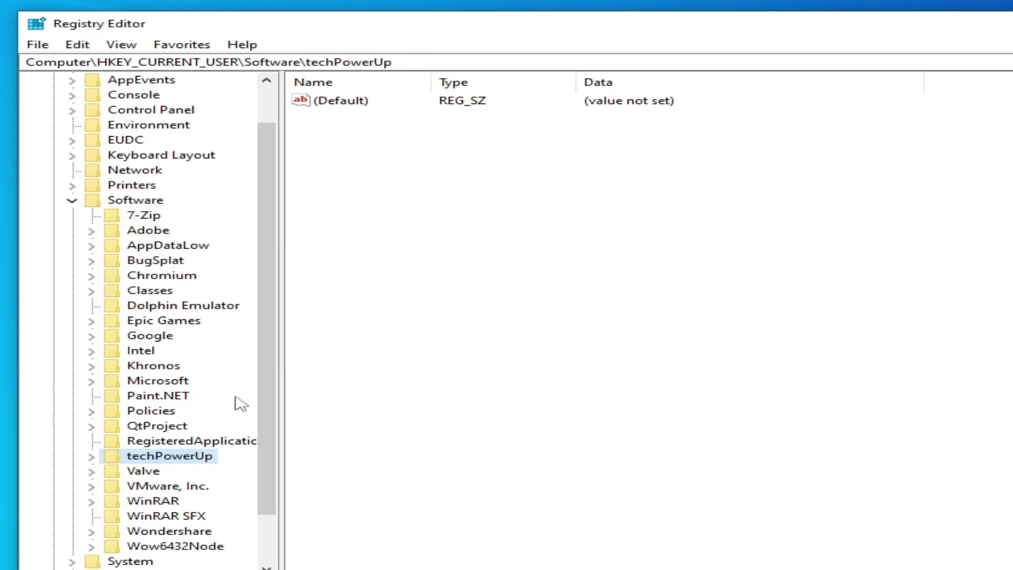
{"action": "scroll", "coordinate": [275, 338], "scroll_direction": "up", "scroll_amount": 1}
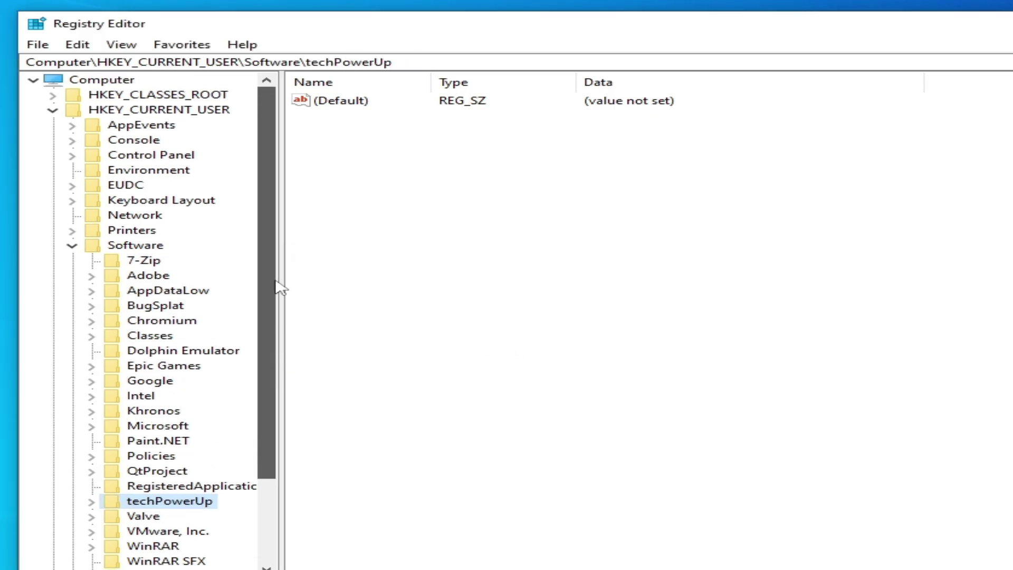
{"action": "double_click", "coordinate": [52, 110]}
- Expand HKEY_CLASSES_ROOT, scroll to the r entries and delete the roblox key
{"action": "left_click", "coordinate": [52, 81]}
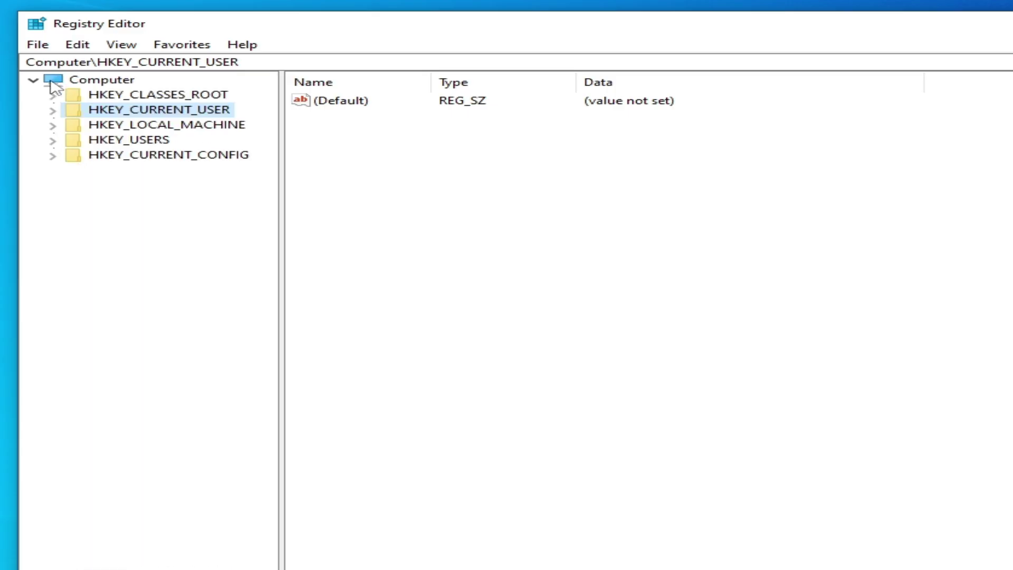
{"action": "left_click", "coordinate": [134, 96]}
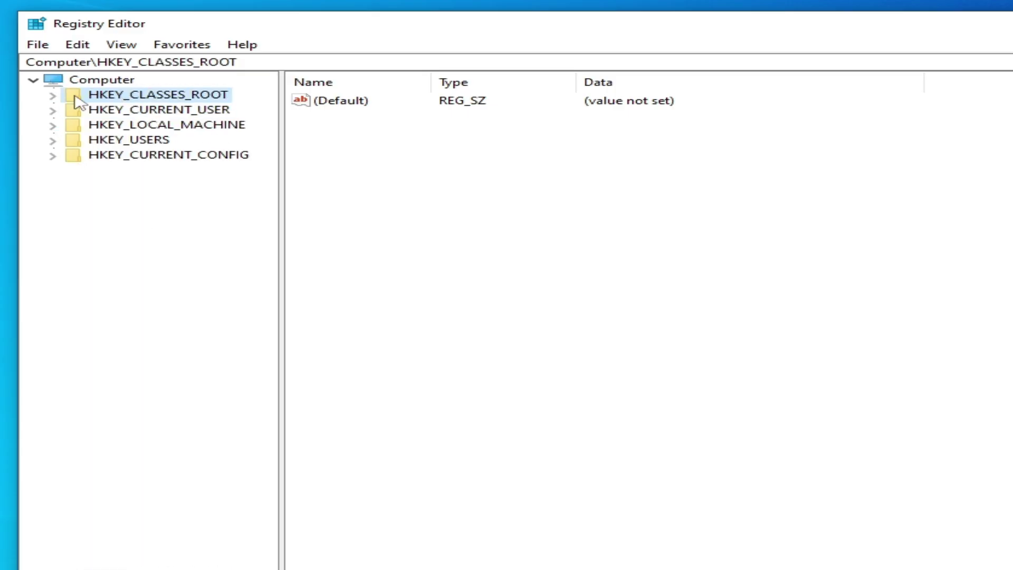
{"action": "left_click", "coordinate": [54, 96]}
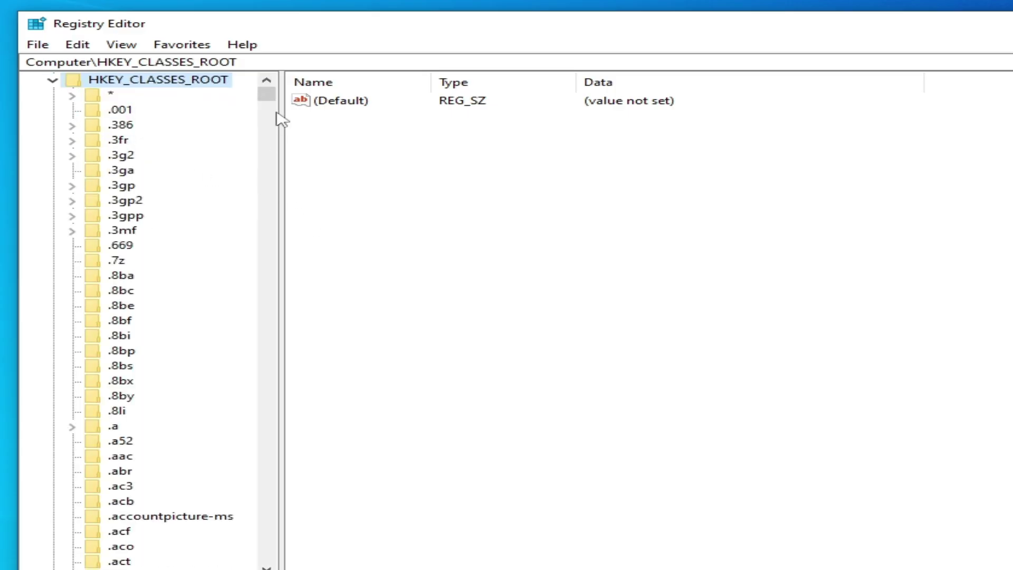
{"action": "left_click_drag", "start_coordinate": [272, 98], "coordinate": [273, 411]}
{"action": "left_click", "coordinate": [128, 411]}
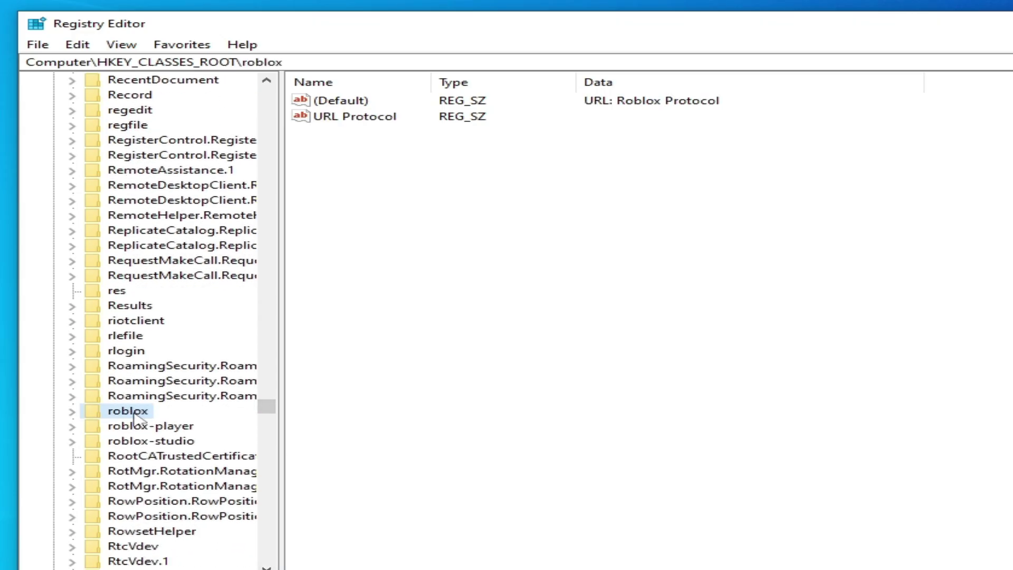
{"action": "right_click", "coordinate": [135, 420]}
{"action": "left_click", "coordinate": [181, 484]}
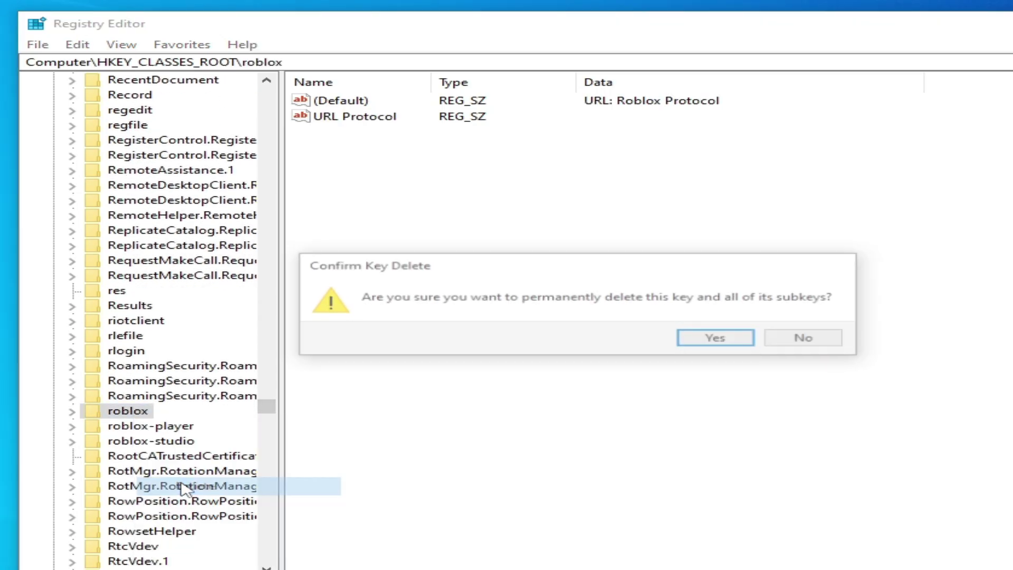
{"action": "left_click", "coordinate": [719, 339]}
- Delete the roblox-player and roblox-studio keys from HKEY_CLASSES_ROOT
{"action": "left_click", "coordinate": [153, 412]}
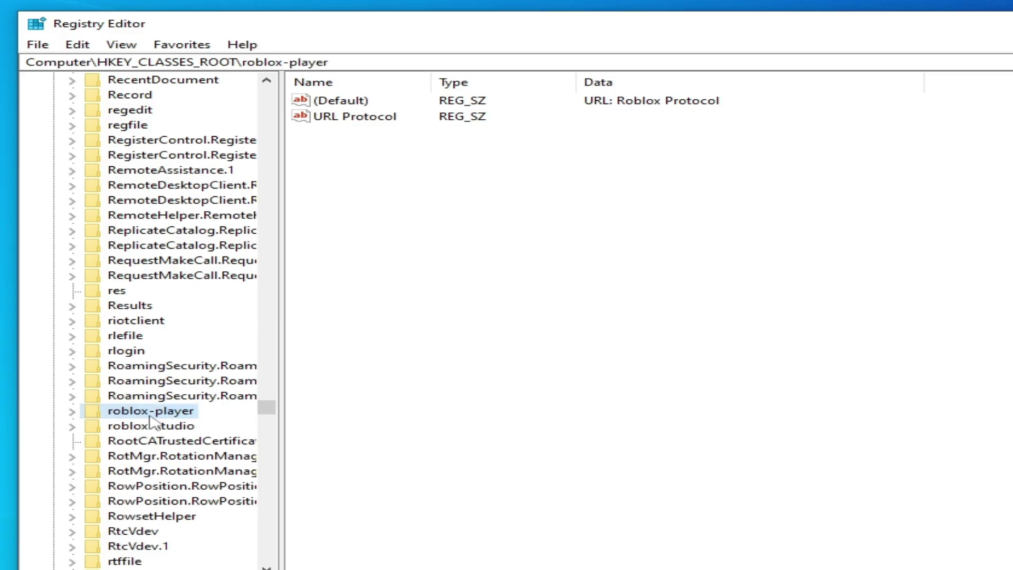
{"action": "right_click", "coordinate": [153, 416]}
{"action": "left_click", "coordinate": [201, 482]}
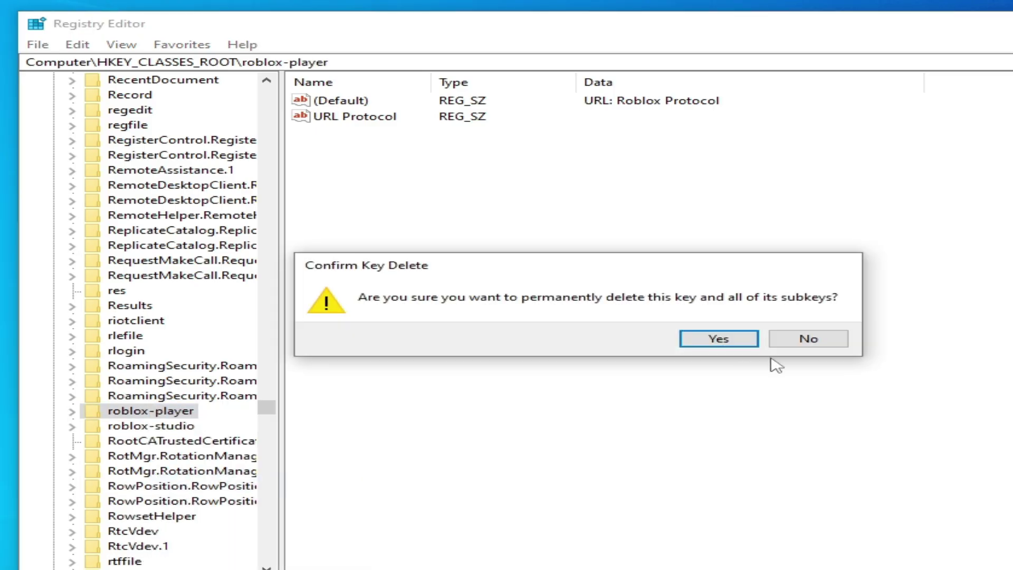
{"action": "left_click", "coordinate": [719, 339]}
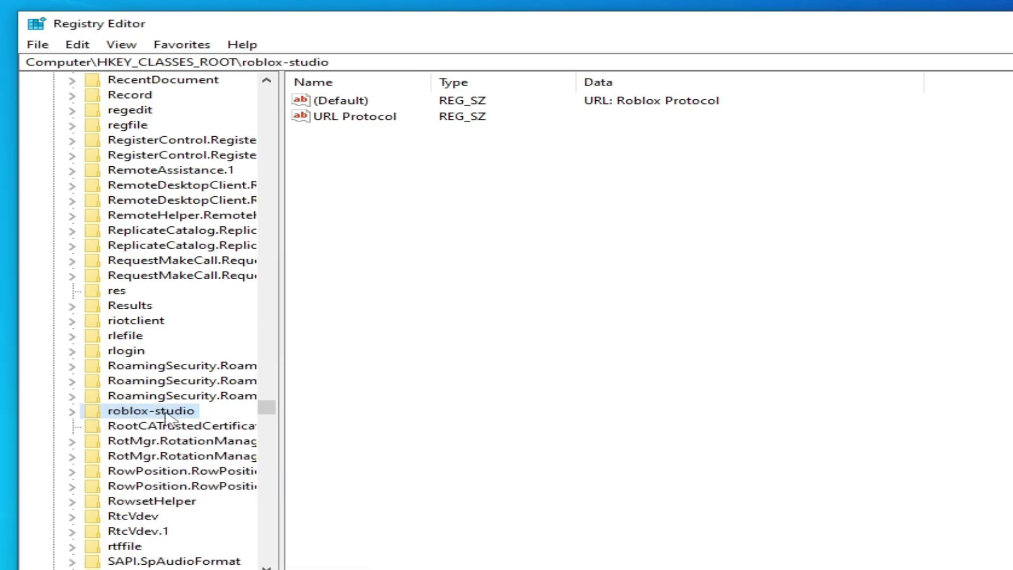
{"action": "right_click", "coordinate": [167, 417]}
{"action": "left_click", "coordinate": [203, 482]}
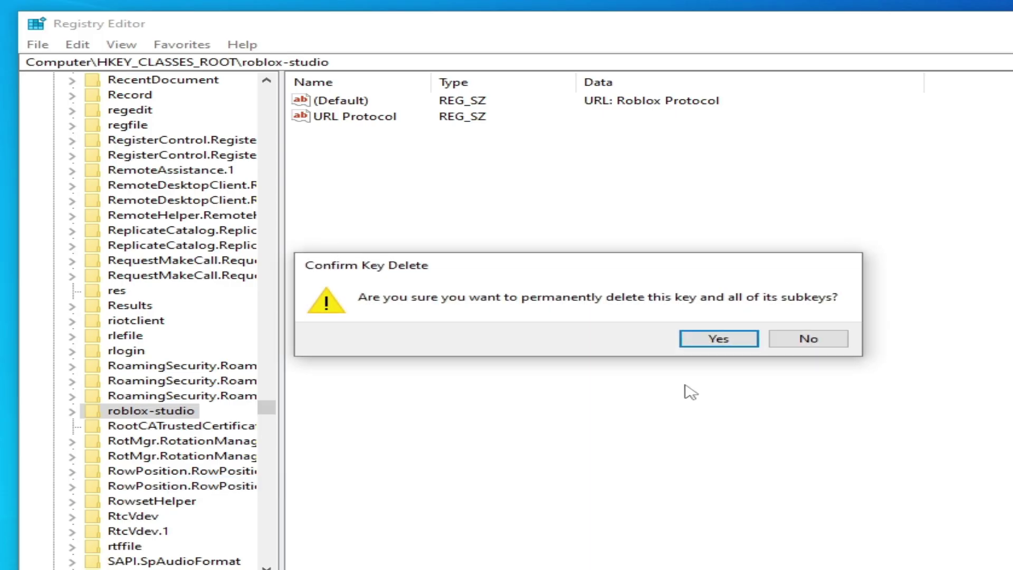
{"action": "left_click", "coordinate": [716, 340]}
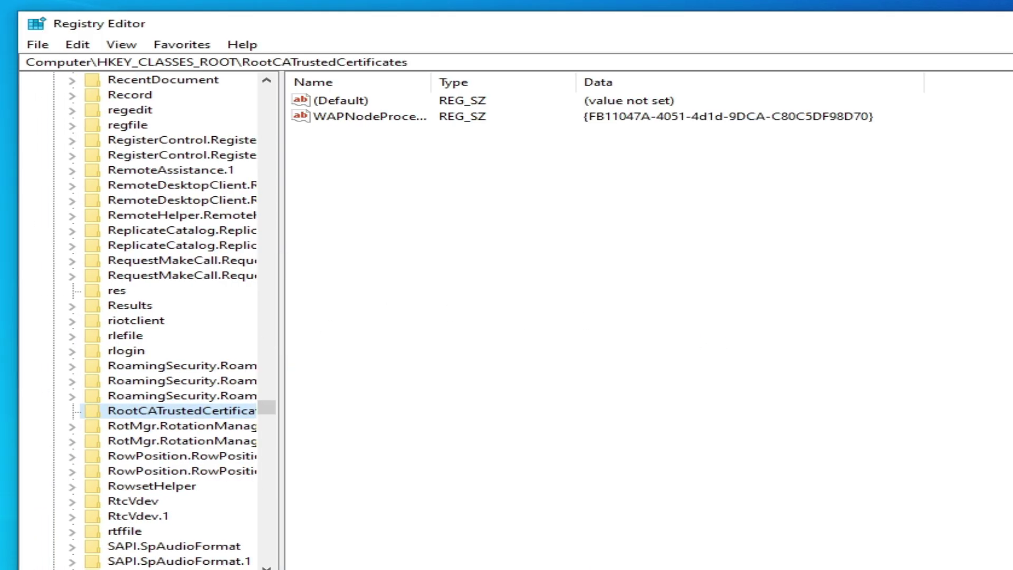
{"action": "left_click_drag", "start_coordinate": [267, 409], "coordinate": [268, 94]}
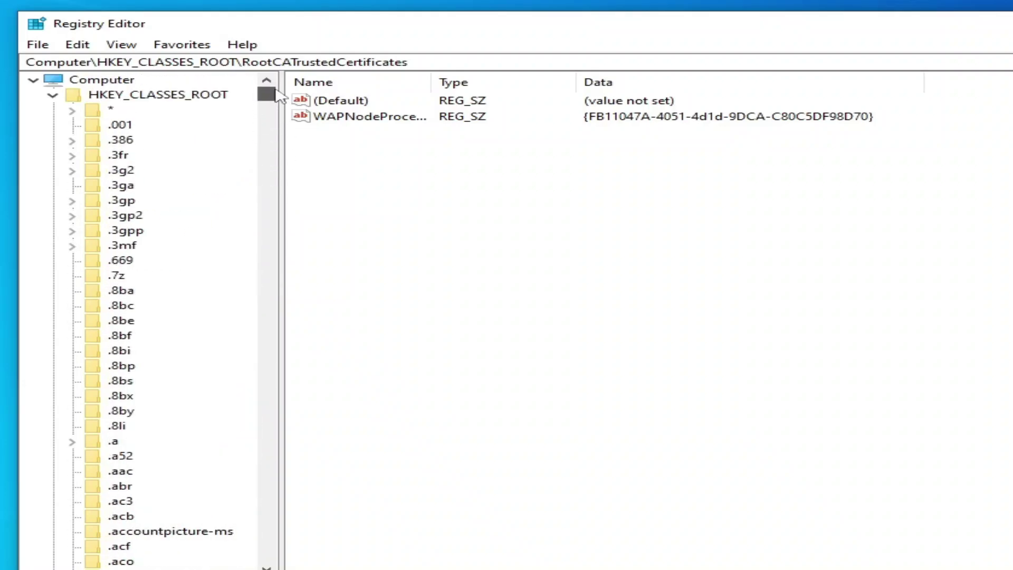
- Check HKEY_USERS and HKEY_CURRENT_CONFIG for Roblox keys, then close Registry Editor
{"action": "left_click", "coordinate": [52, 95]}
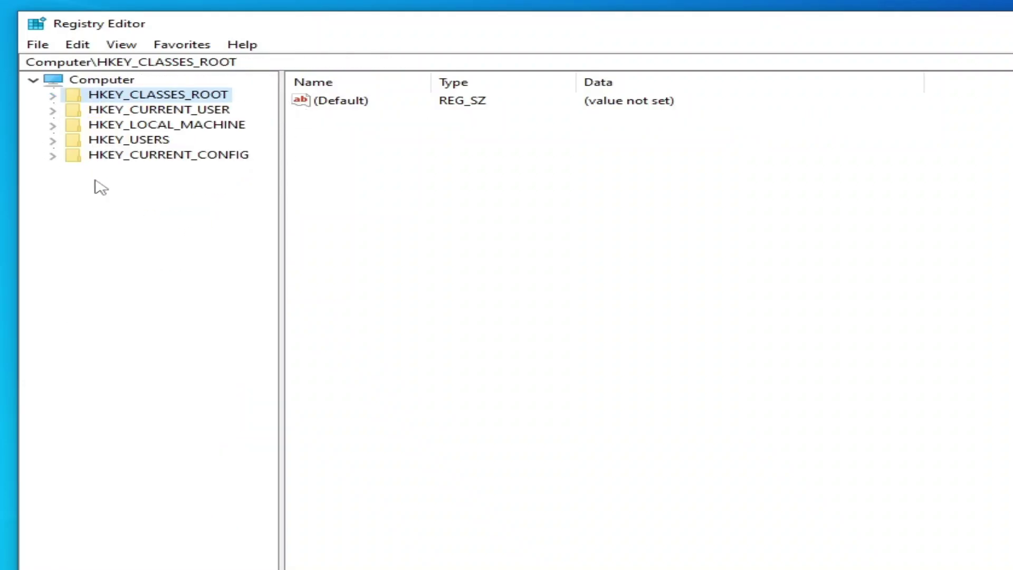
{"action": "left_click", "coordinate": [53, 140]}
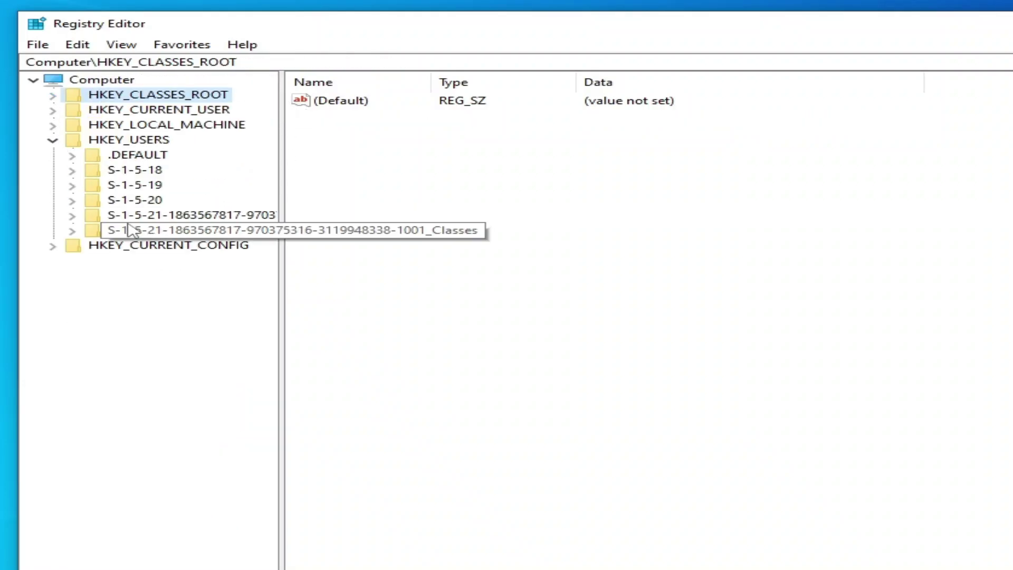
{"action": "left_click", "coordinate": [54, 247]}
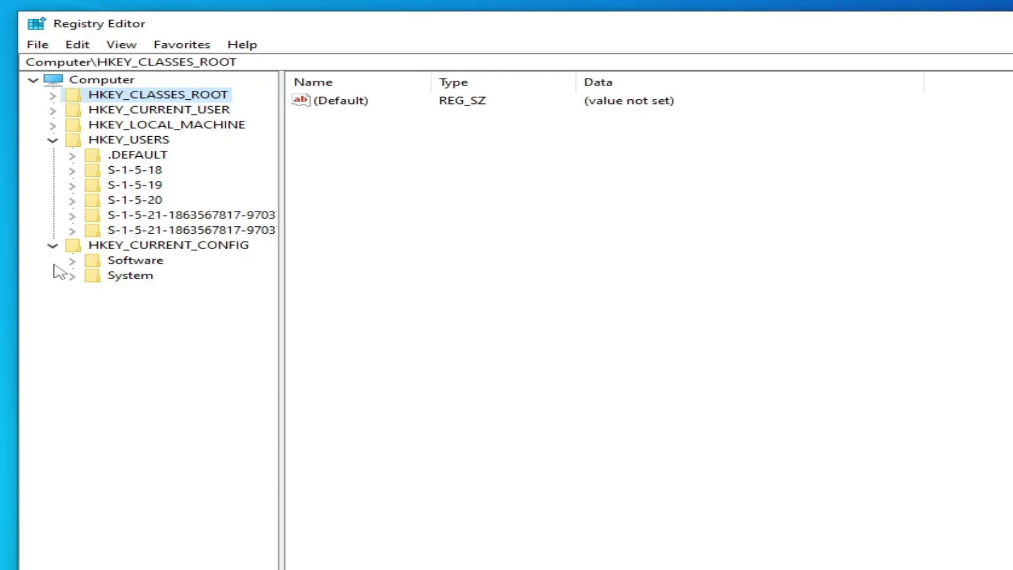
{"action": "left_click", "coordinate": [73, 261]}
{"action": "left_click", "coordinate": [73, 262]}
{"action": "left_click", "coordinate": [53, 141]}
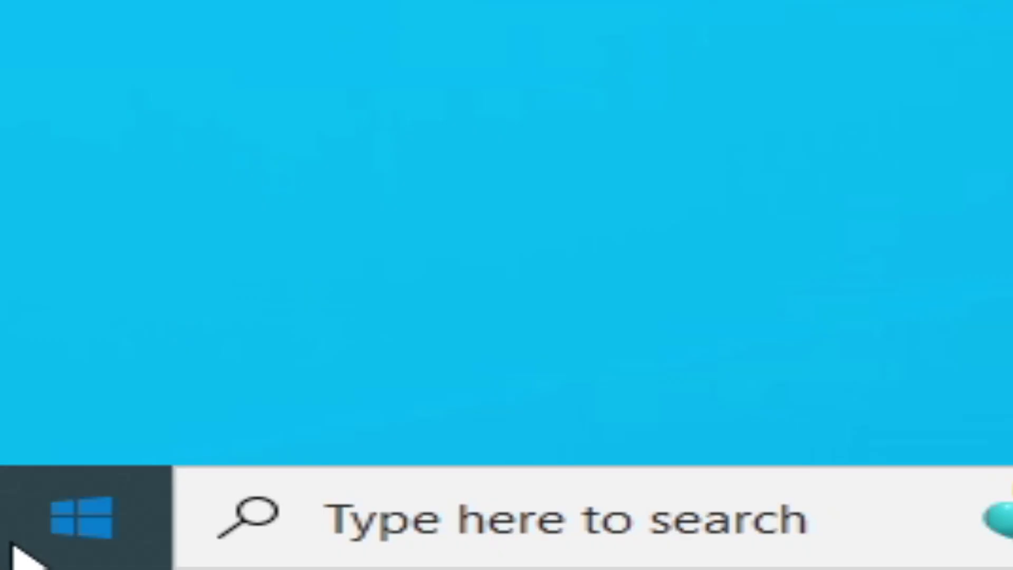
- Restart the computer from the Start menu's power options
{"action": "left_click", "coordinate": [80, 520]}
{"action": "left_click", "coordinate": [84, 438]}
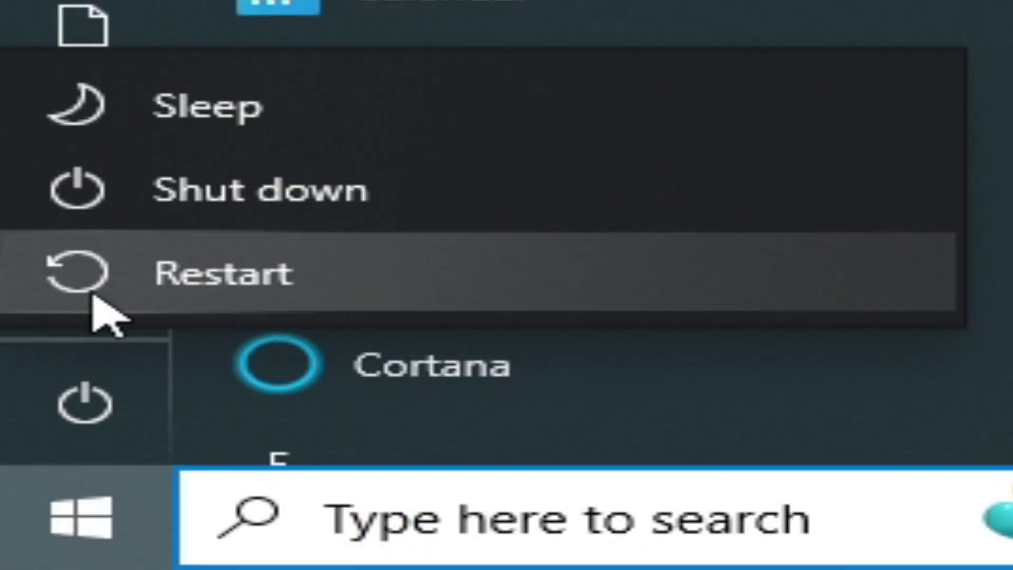
{"action": "left_click", "coordinate": [187, 297]}
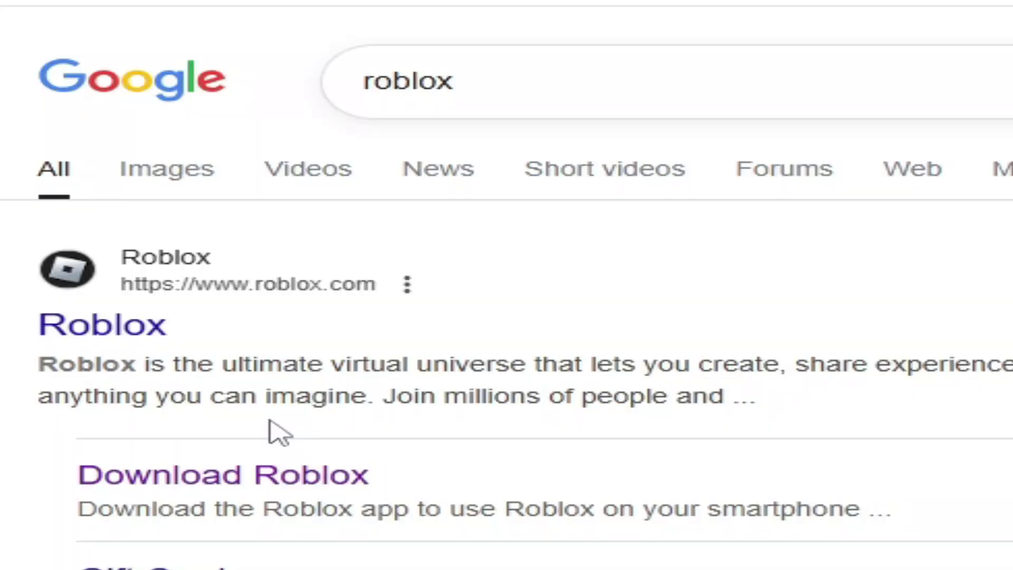
- Open the Roblox download page from the Google results and get RobloxPlayerInstaller onto the desktop
{"action": "left_click", "coordinate": [247, 481]}
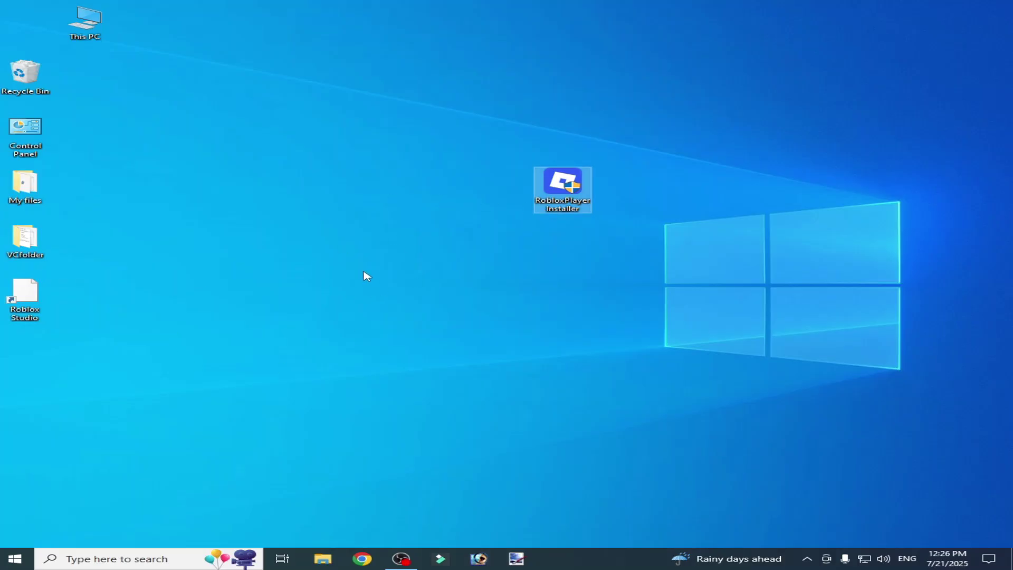
{"action": "left_click", "coordinate": [14, 303]}
- Delete the broken Roblox Studio desktop shortcut and close the Desktop folder window
{"action": "right_click", "coordinate": [13, 304]}
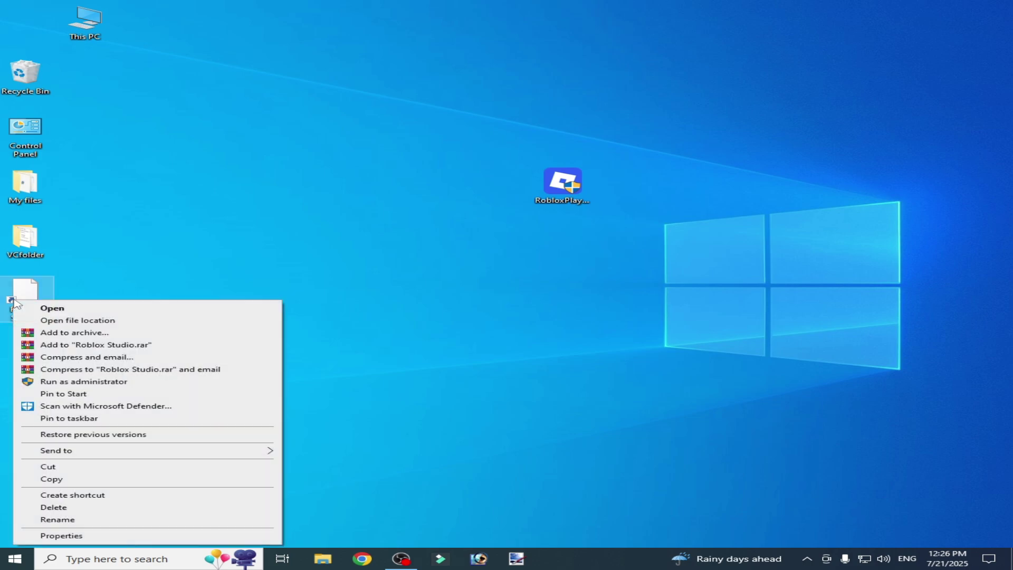
{"action": "left_click", "coordinate": [39, 321]}
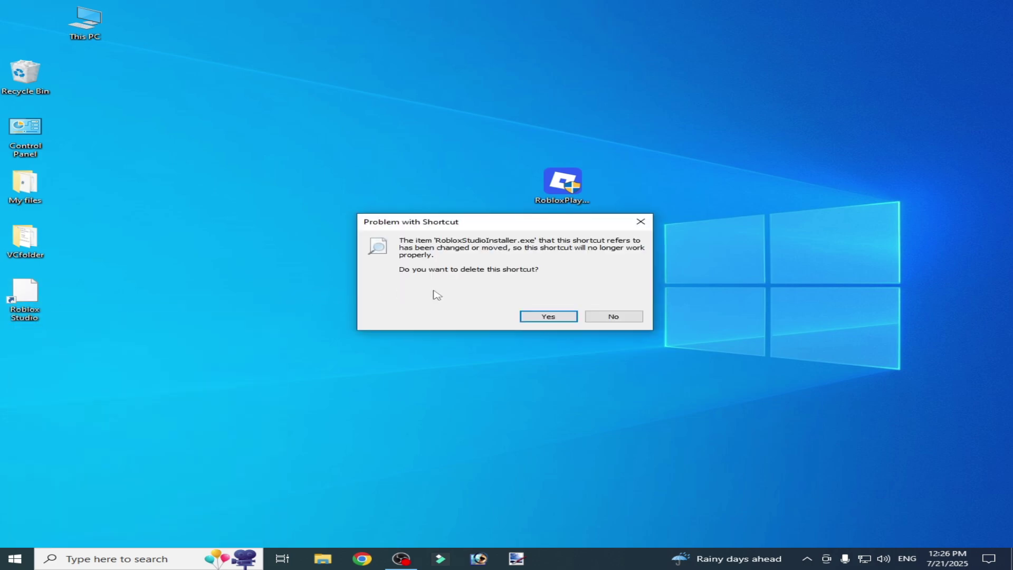
{"action": "left_click", "coordinate": [549, 316]}
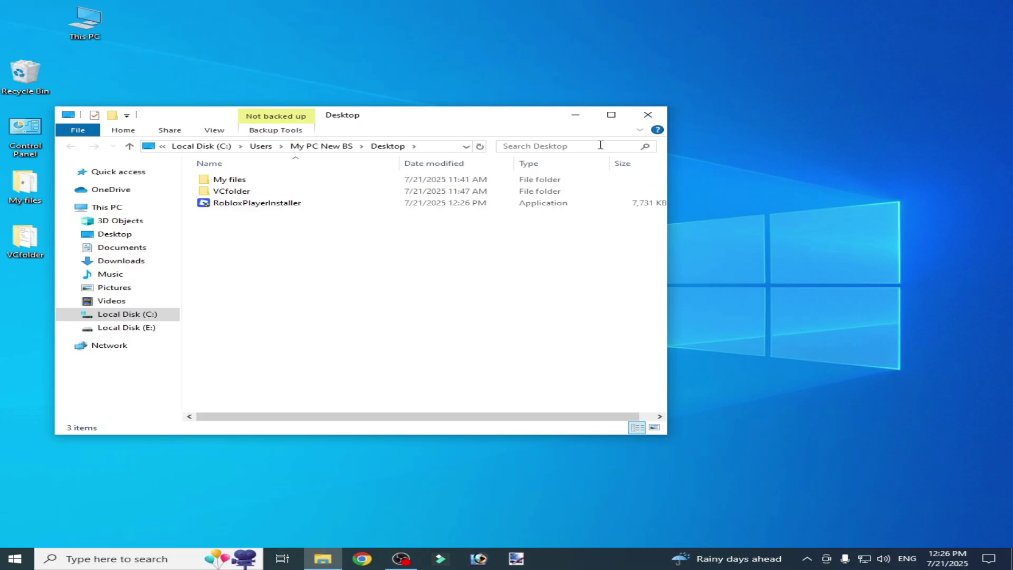
{"action": "left_click", "coordinate": [648, 115]}
- Set RobloxPlayerInstaller's compatibility to always run as administrator, then run it as administrator
{"action": "right_click", "coordinate": [562, 189]}
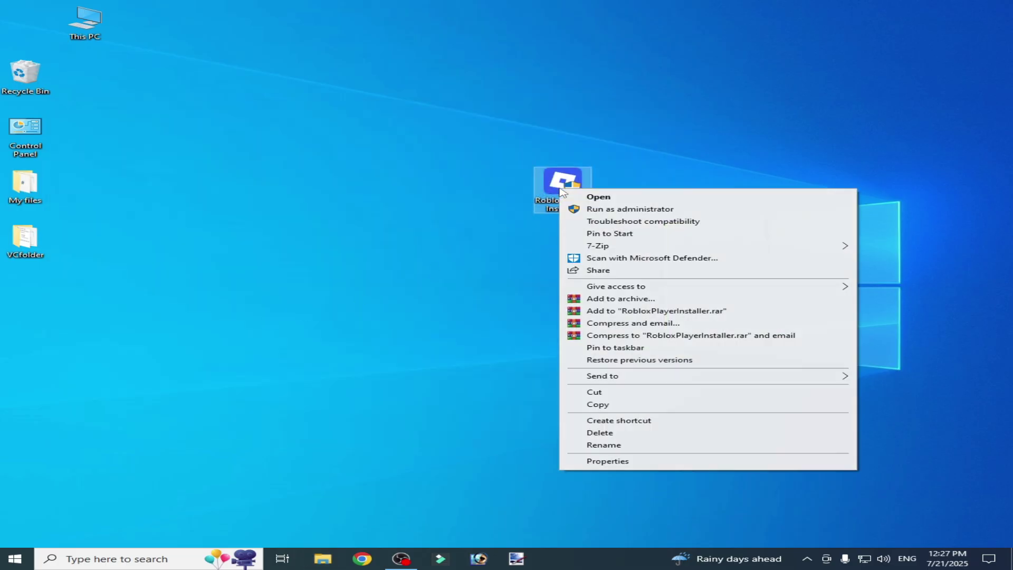
{"action": "left_click", "coordinate": [607, 461]}
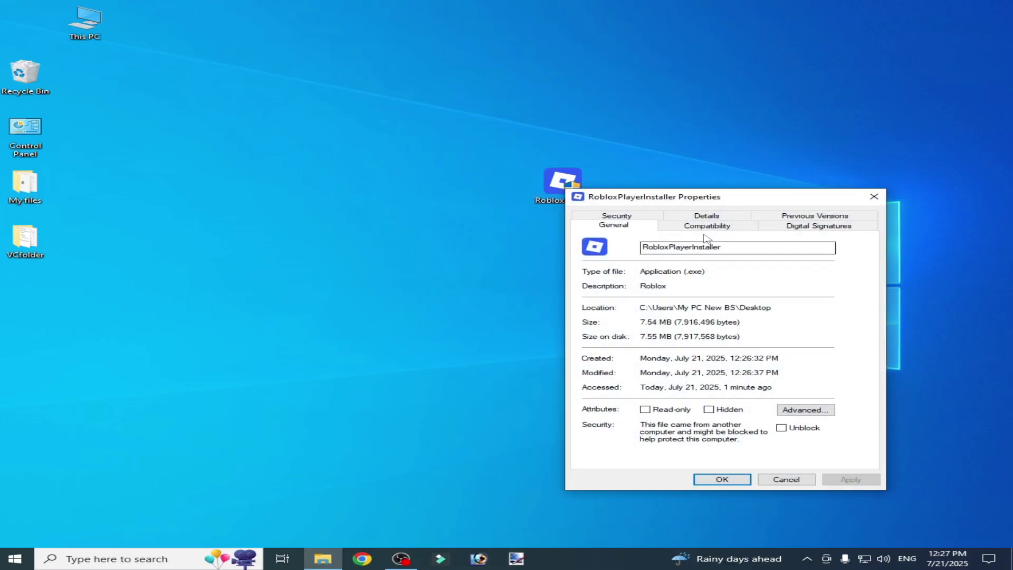
{"action": "left_click", "coordinate": [706, 227]}
{"action": "left_click", "coordinate": [595, 300]}
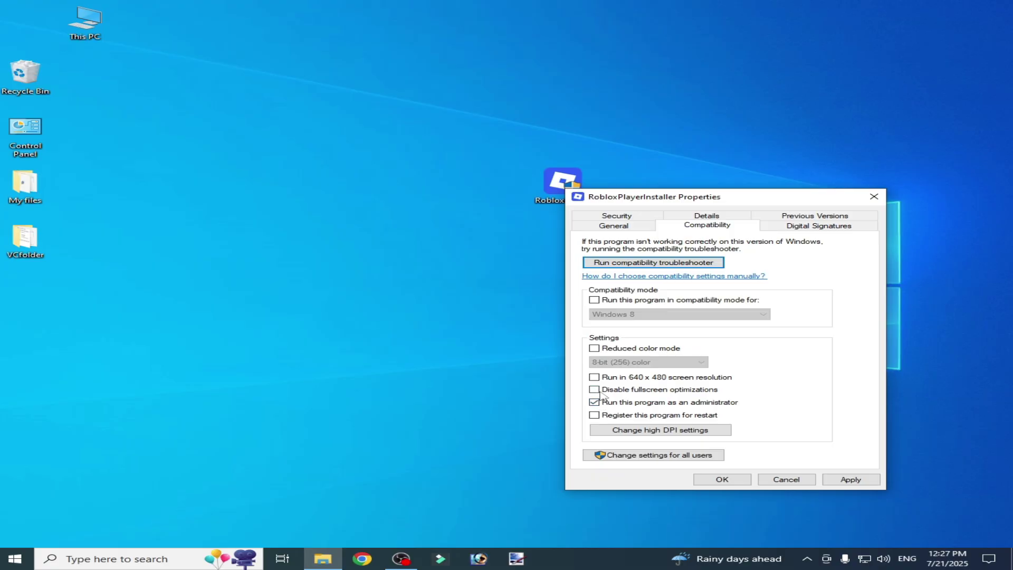
{"action": "left_click", "coordinate": [846, 479]}
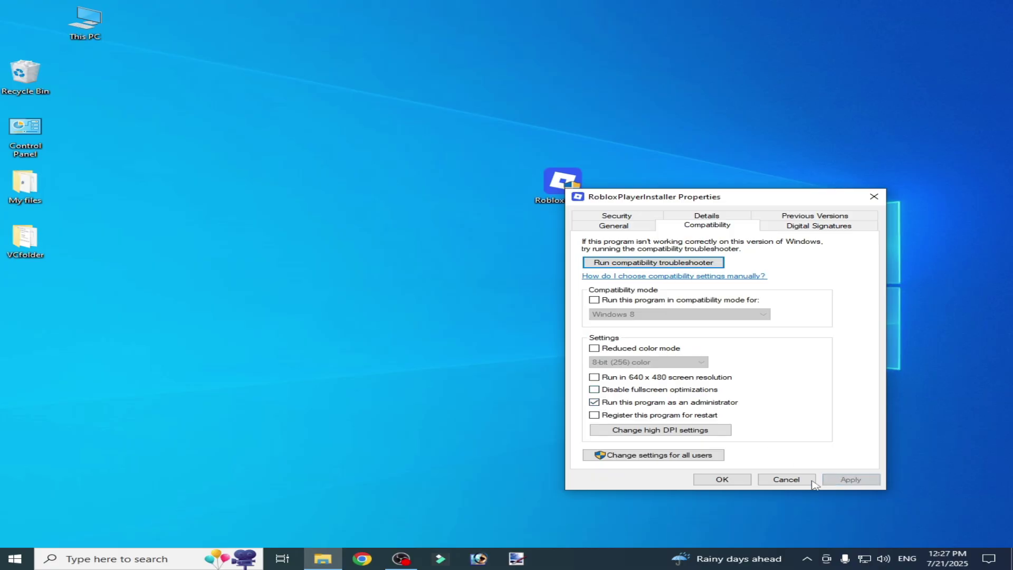
{"action": "left_click", "coordinate": [720, 480]}
{"action": "right_click", "coordinate": [574, 193]}
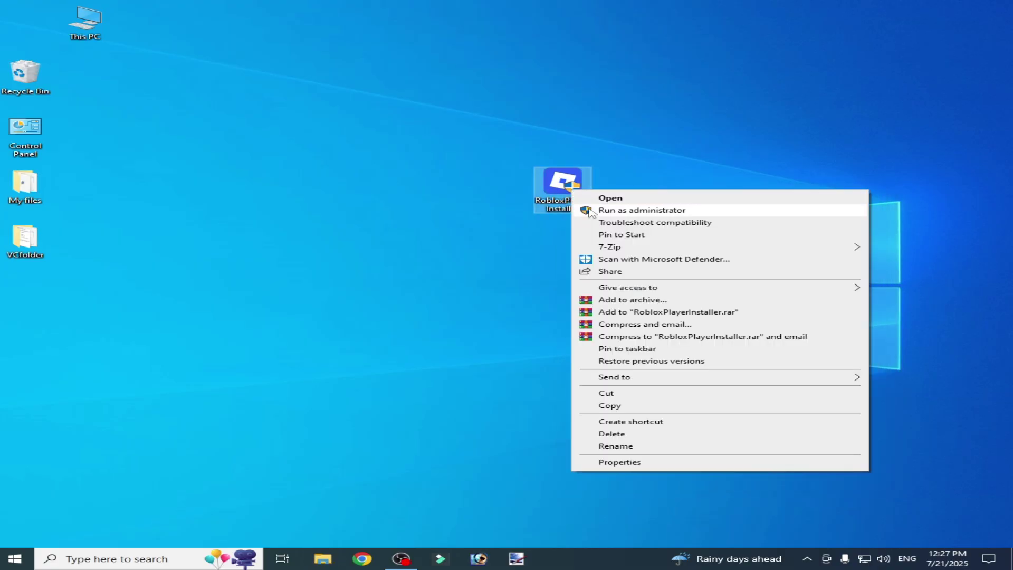
{"action": "left_click", "coordinate": [589, 211]}
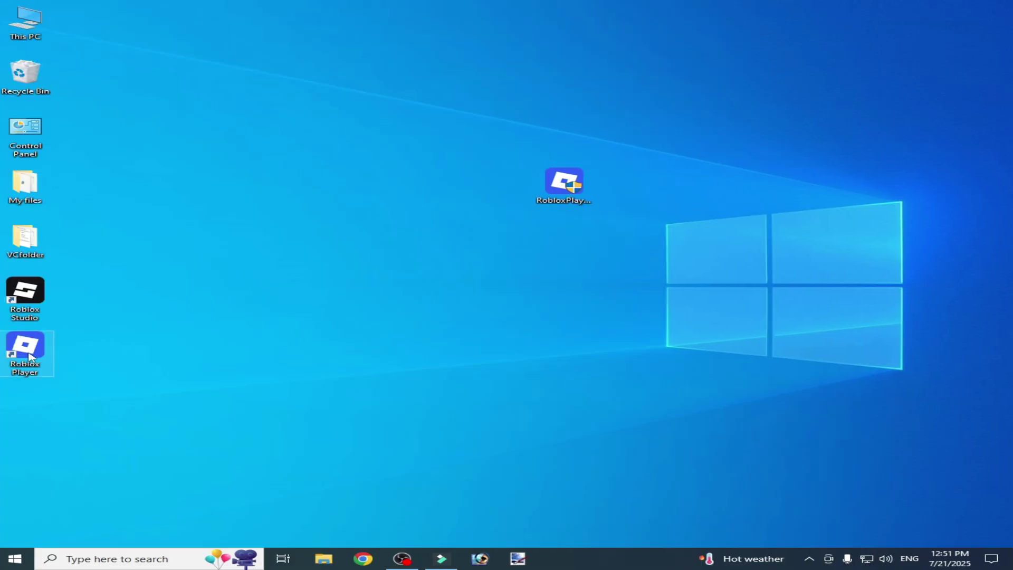
- Follow the Roblox Player shortcut to its file location and go up to Program Files (x86)
{"action": "left_click_drag", "start_coordinate": [29, 358], "coordinate": [209, 293]}
{"action": "right_click", "coordinate": [209, 293]}
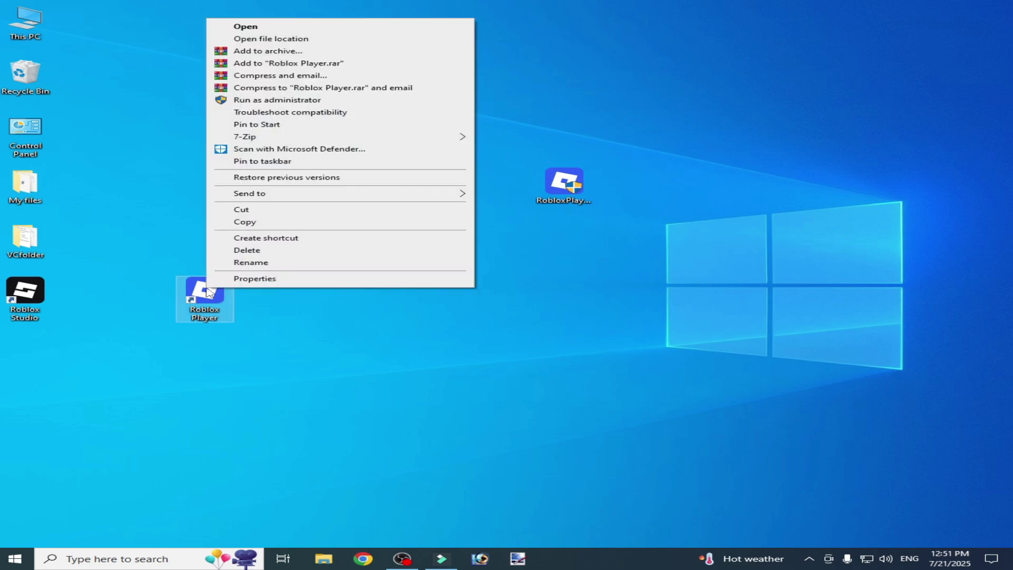
{"action": "left_click", "coordinate": [266, 39]}
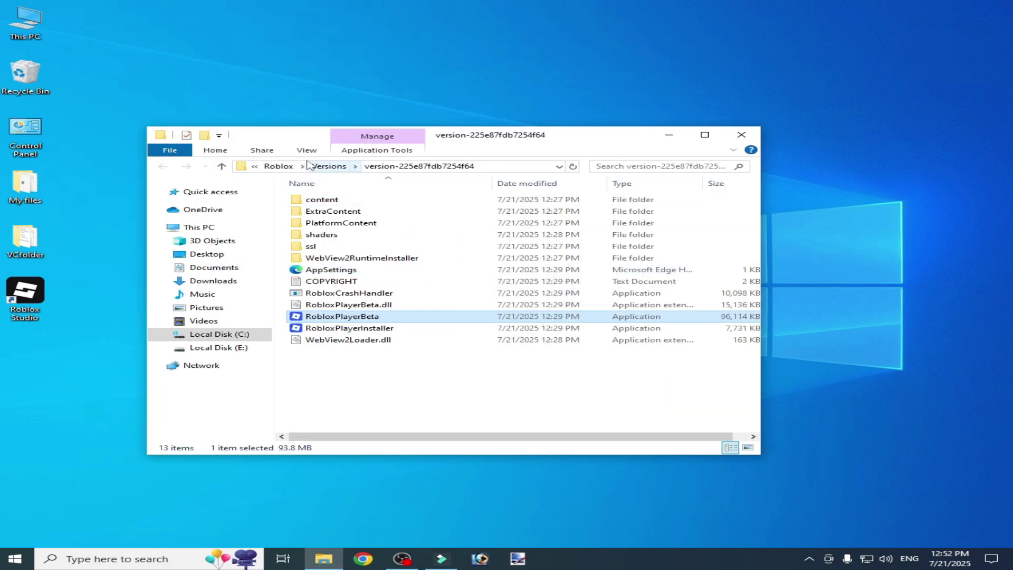
{"action": "left_click", "coordinate": [331, 167]}
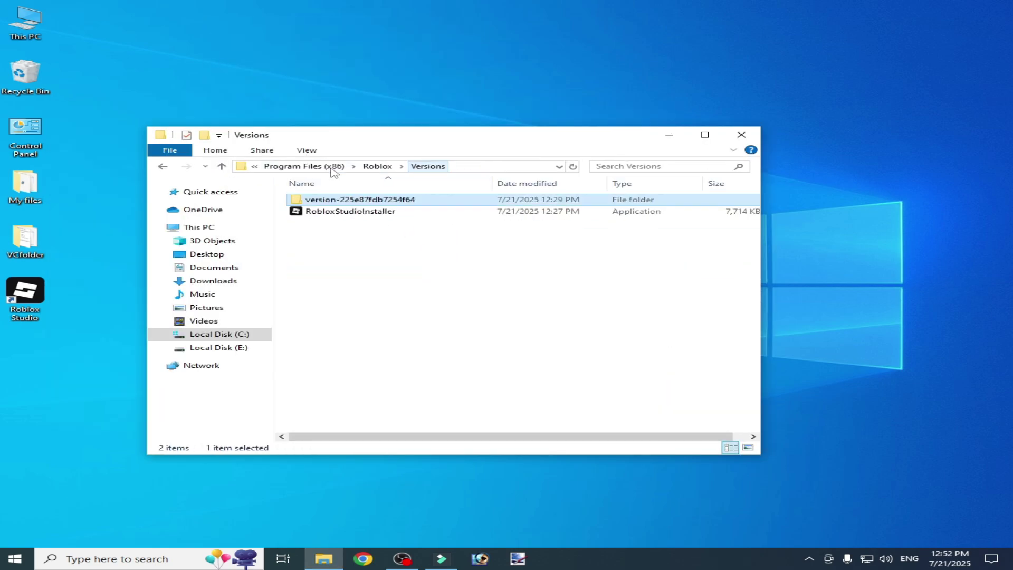
{"action": "left_click", "coordinate": [376, 166]}
{"action": "left_click", "coordinate": [376, 166]}
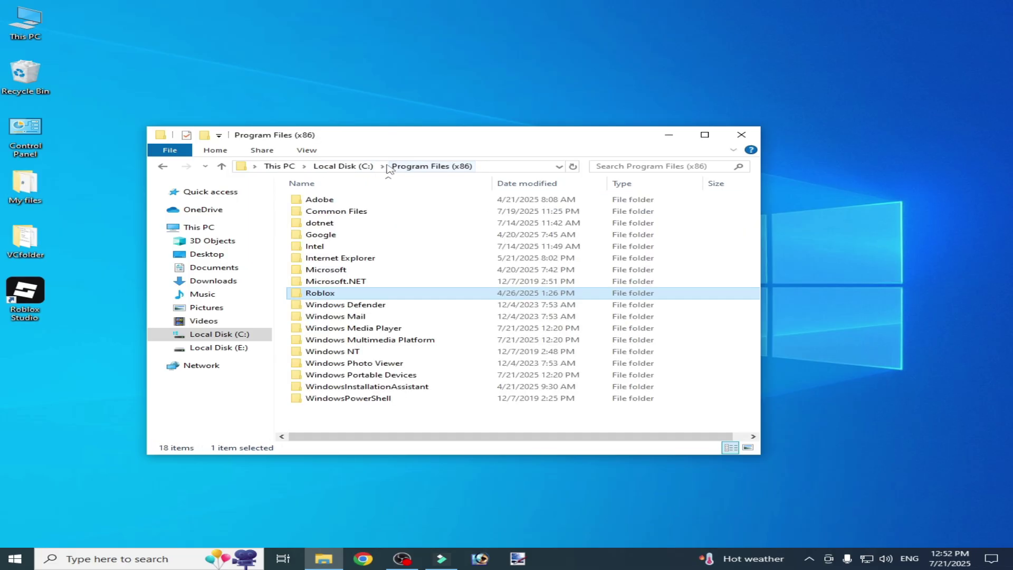
- Delete the Roblox folder (7,629 items) from Program Files (x86) and close Explorer
{"action": "mouse_move", "coordinate": [322, 295]}
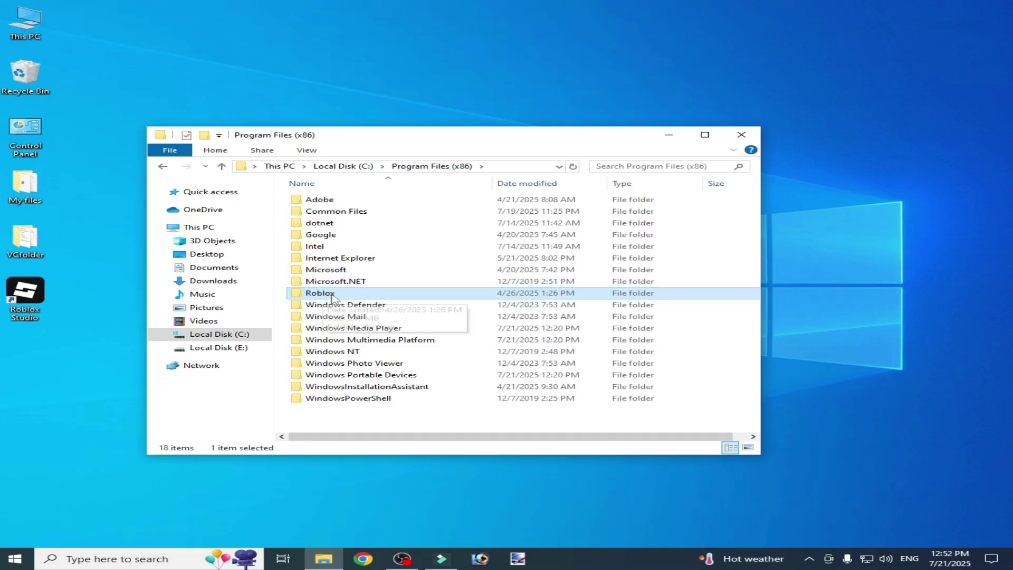
{"action": "double_click", "coordinate": [322, 294]}
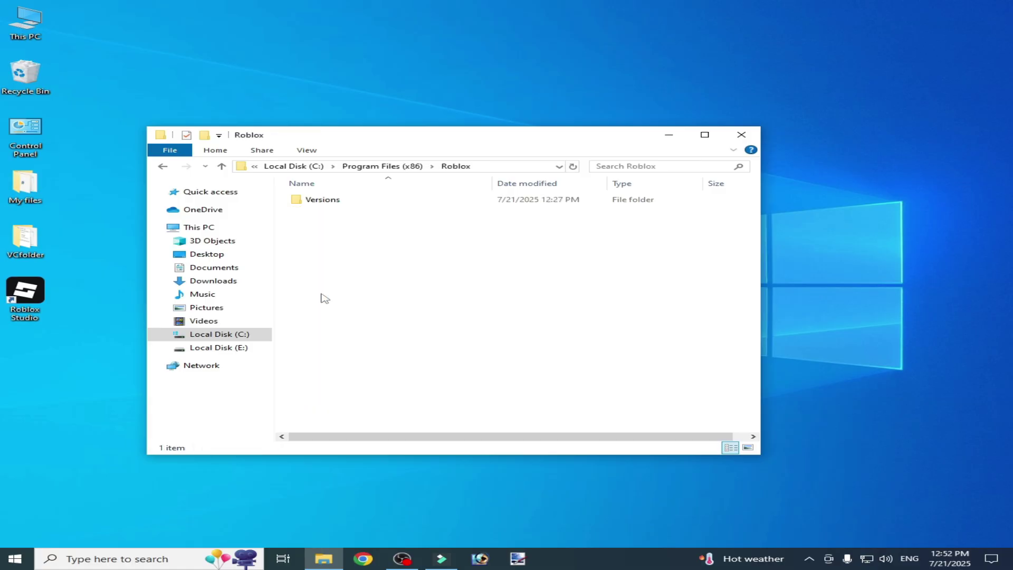
{"action": "double_click", "coordinate": [338, 203]}
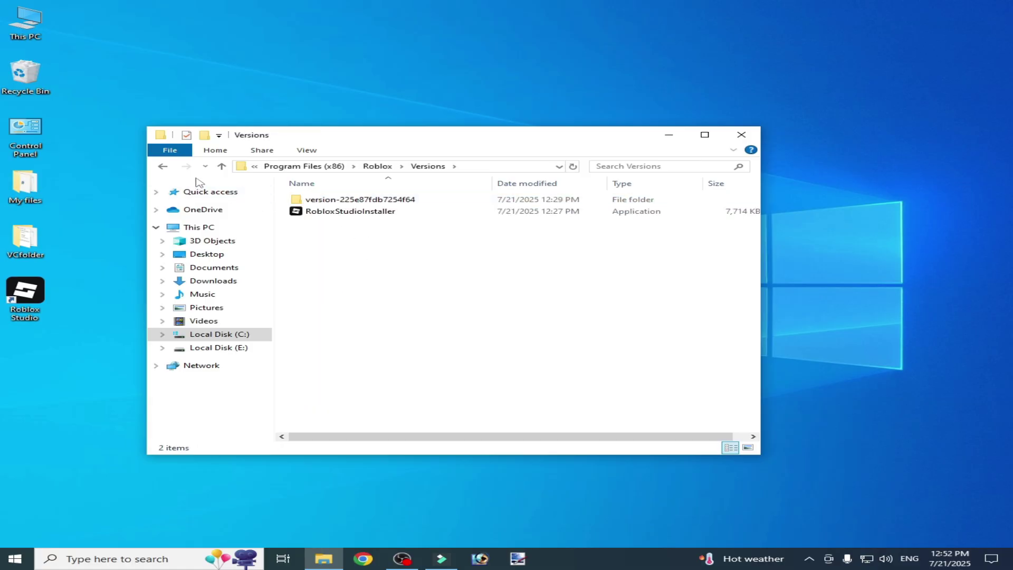
{"action": "left_click", "coordinate": [163, 166]}
{"action": "left_click", "coordinate": [163, 167]}
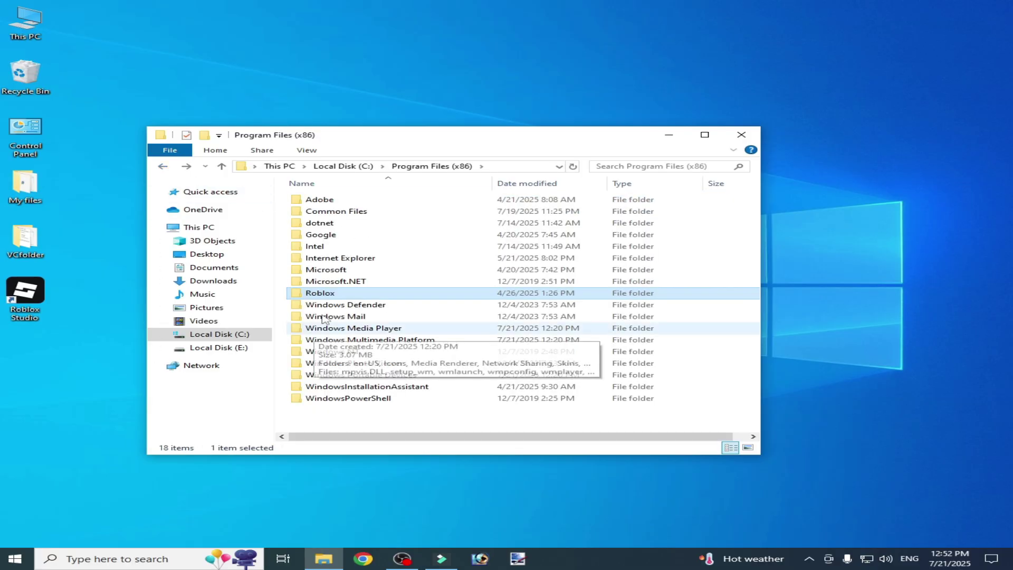
{"action": "right_click", "coordinate": [323, 296]}
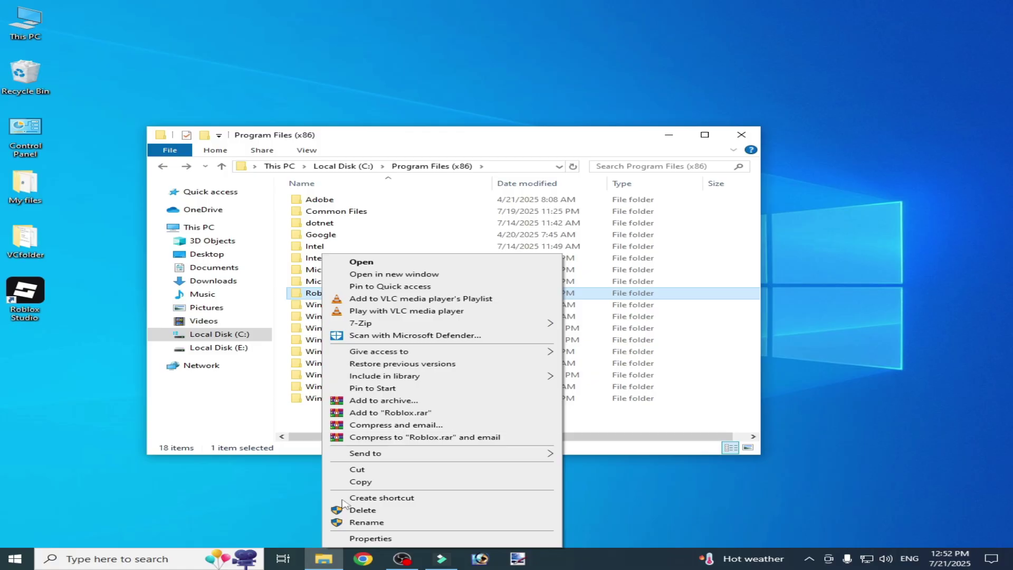
{"action": "left_click", "coordinate": [353, 511]}
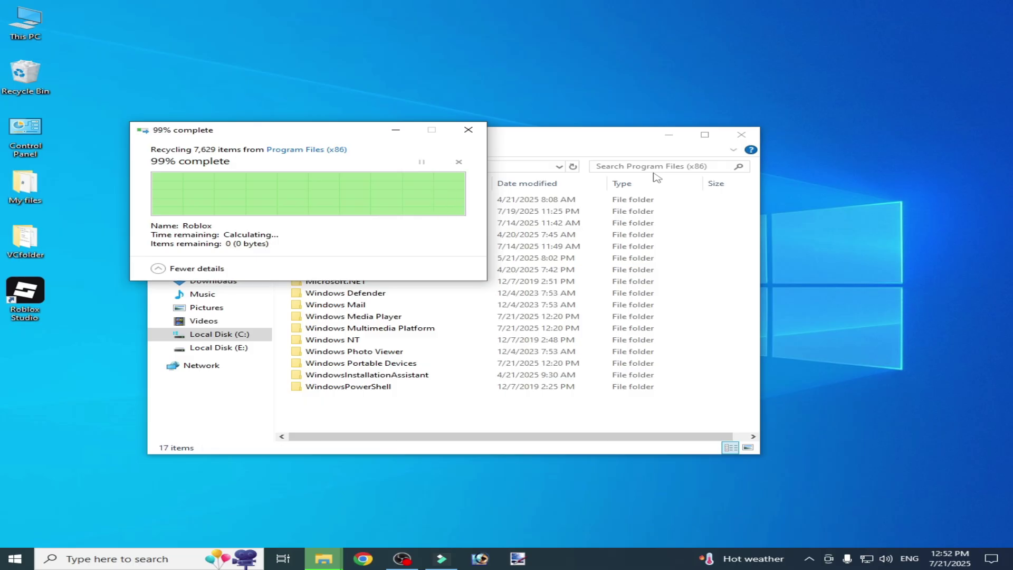
{"action": "left_click", "coordinate": [741, 140]}
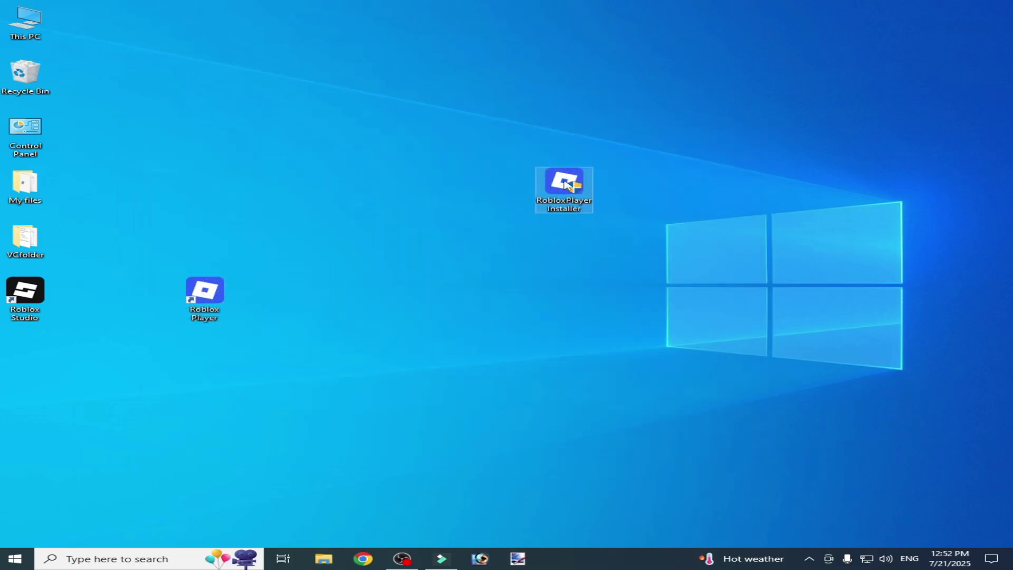
- Run RobloxPlayerInstaller as administrator to reinstall Roblox, then open This PC
{"action": "left_click_drag", "start_coordinate": [564, 185], "coordinate": [504, 242]}
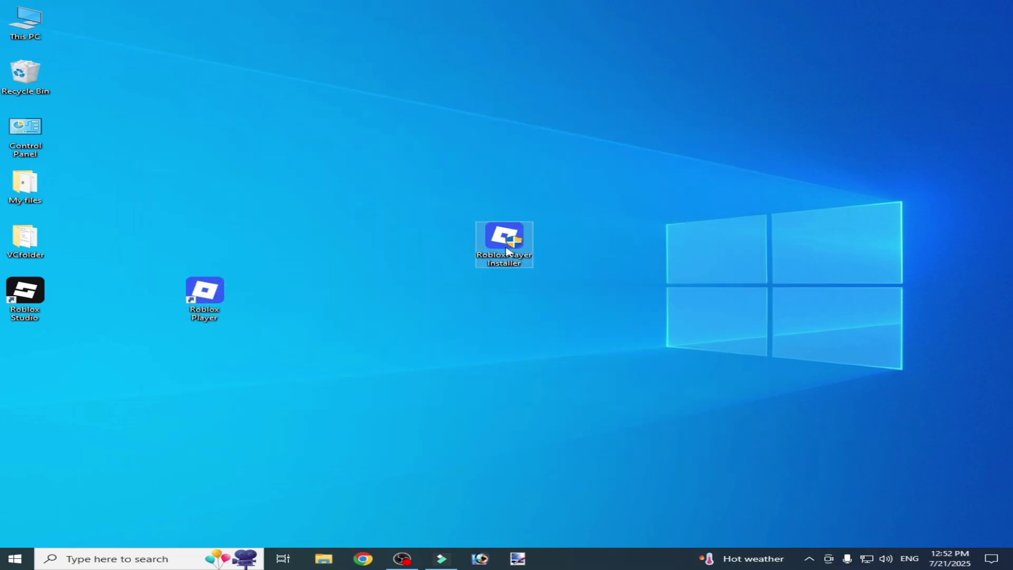
{"action": "right_click", "coordinate": [506, 251]}
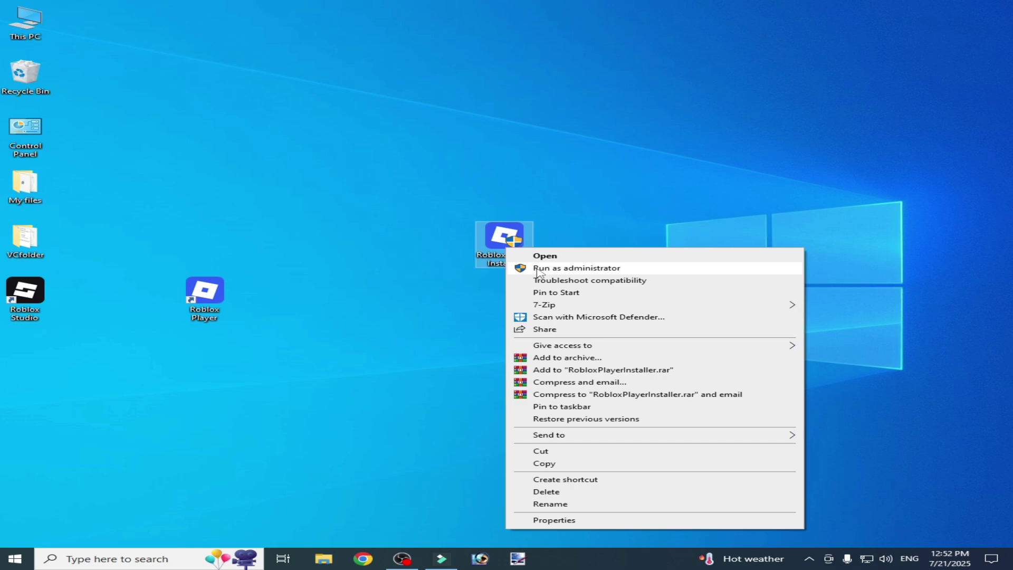
{"action": "left_click", "coordinate": [577, 268]}
{"action": "double_click", "coordinate": [25, 21]}
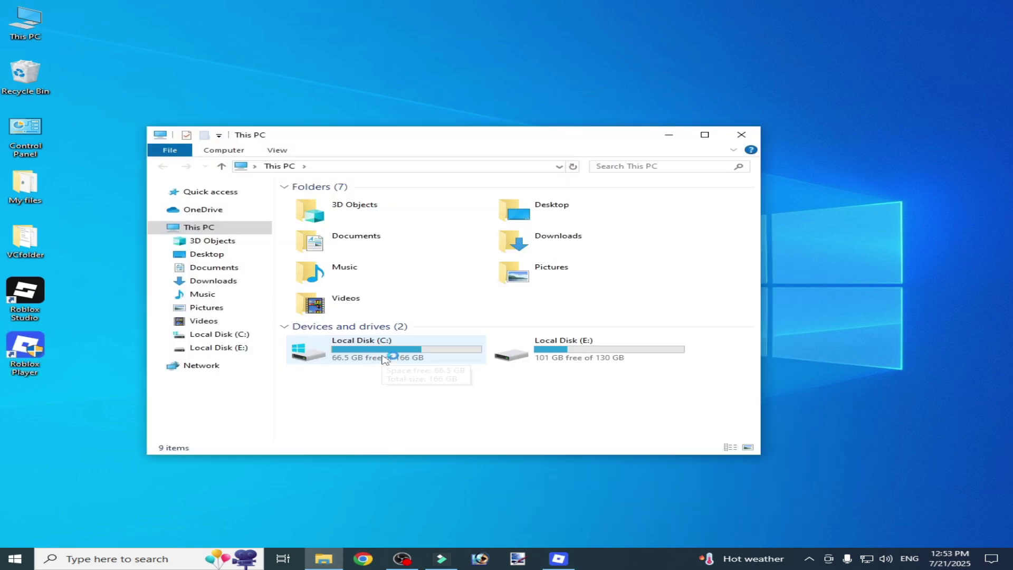
- Browse to C:\Program Files (x86)\Roblox\Versions\version-225e87fdb7254f64
{"action": "double_click", "coordinate": [362, 355]}
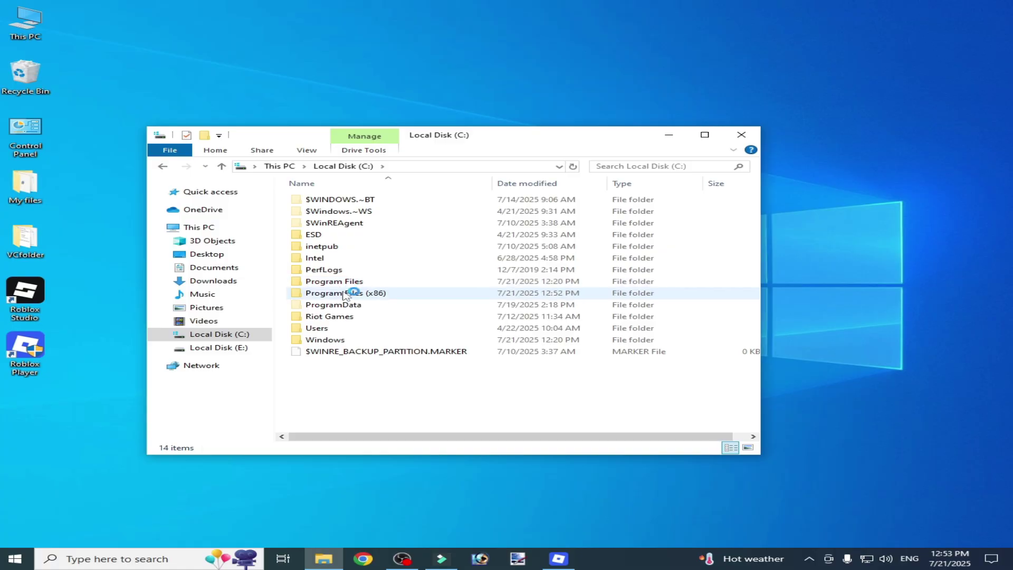
{"action": "double_click", "coordinate": [343, 293]}
{"action": "left_click", "coordinate": [331, 294]}
{"action": "double_click", "coordinate": [331, 295]}
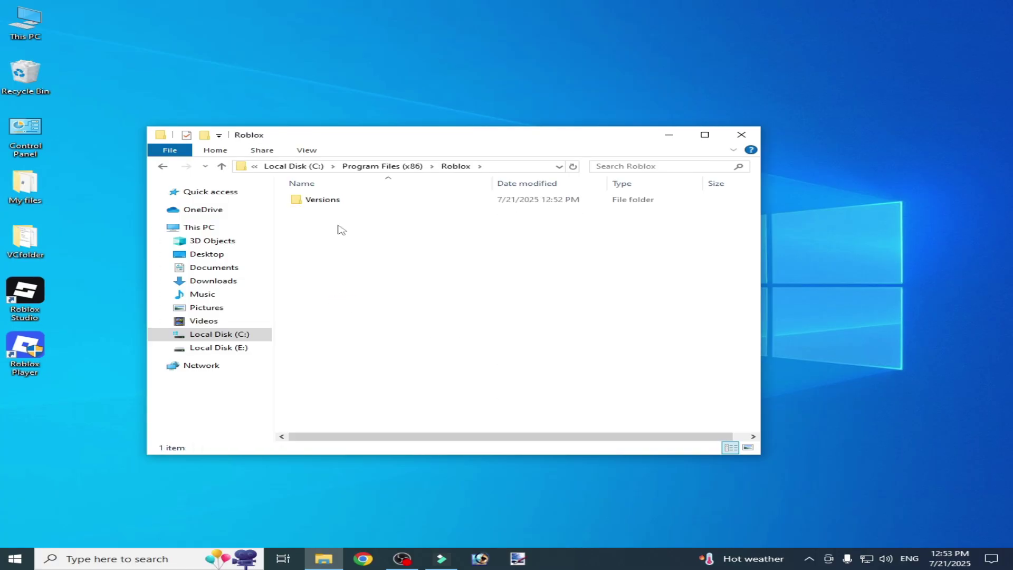
{"action": "double_click", "coordinate": [332, 199]}
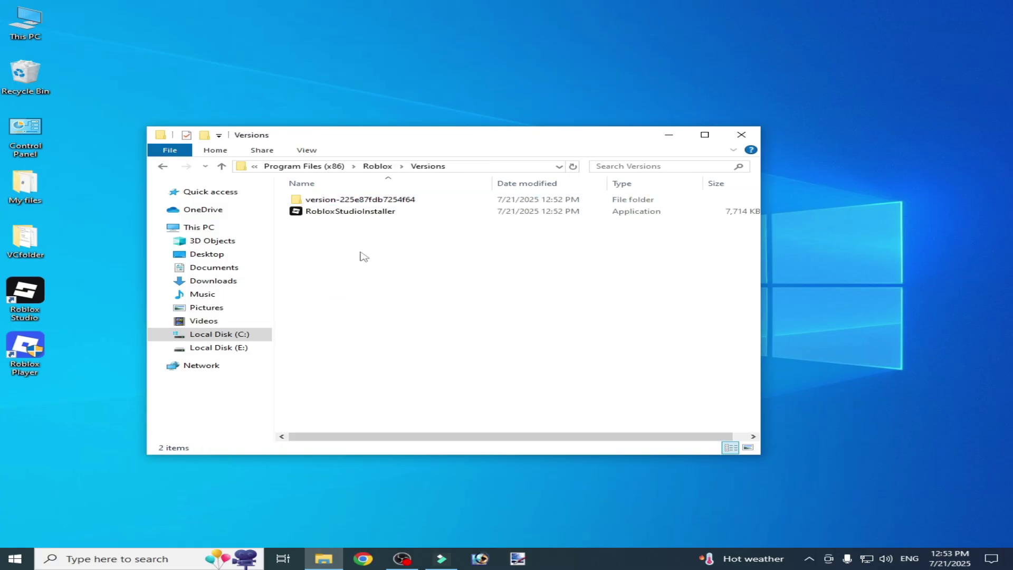
{"action": "double_click", "coordinate": [349, 200]}
- Delete the old Roblox Player desktop icon and send a RobloxPlayerBeta shortcut to the desktop
{"action": "right_click", "coordinate": [24, 363]}
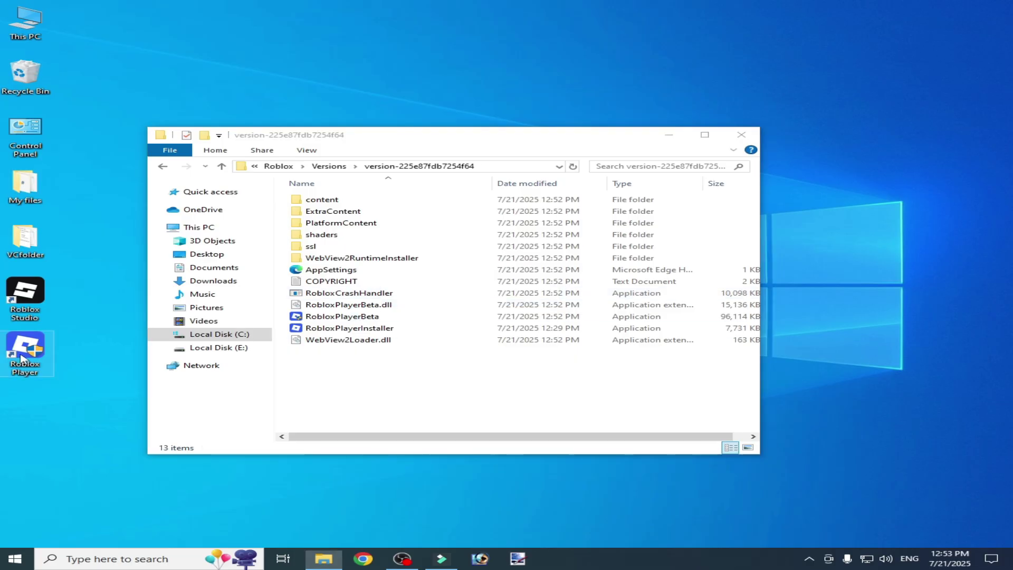
{"action": "left_click", "coordinate": [53, 317]}
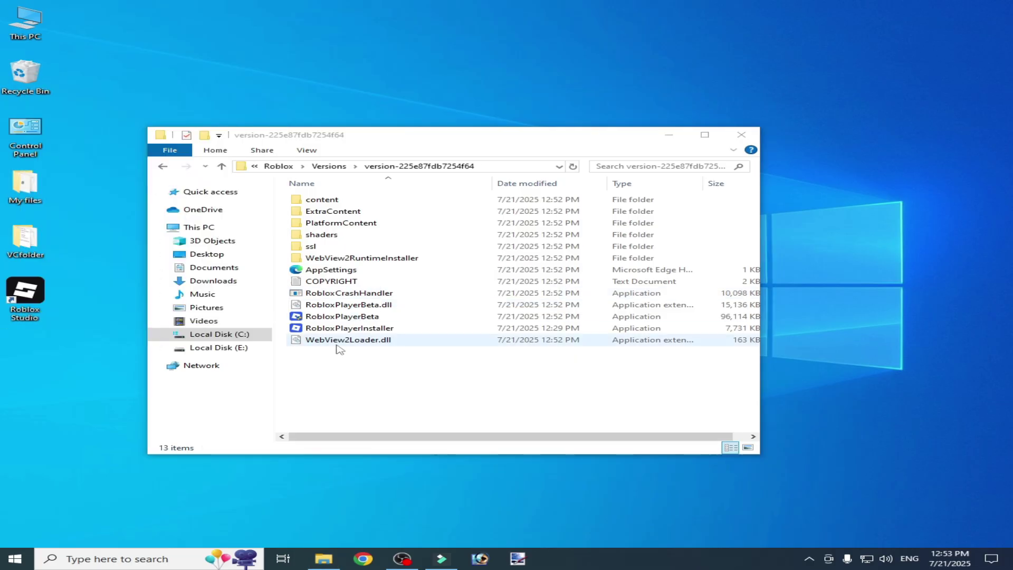
{"action": "right_click", "coordinate": [354, 316]}
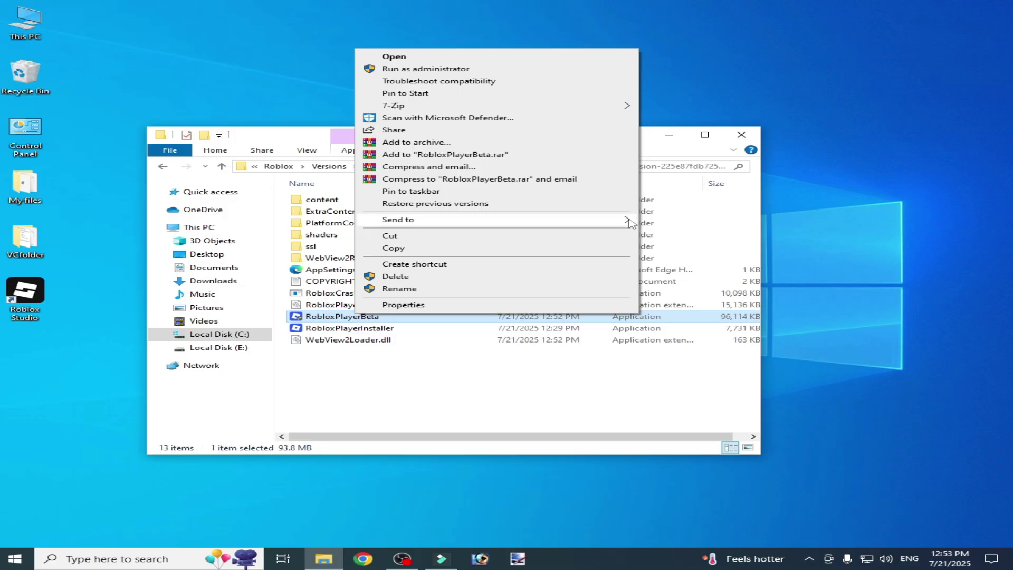
{"action": "left_click", "coordinate": [675, 256]}
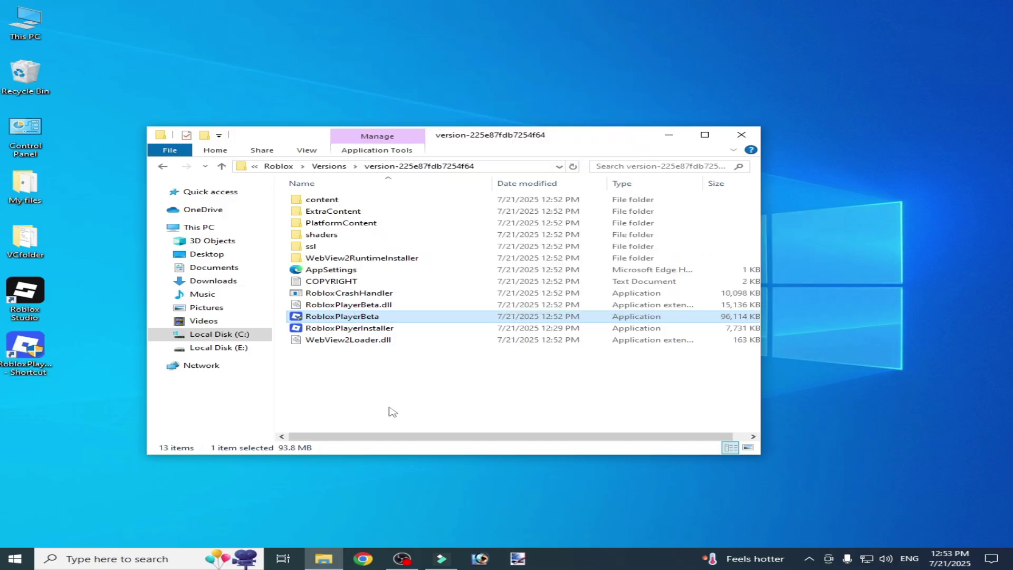
- Set RobloxPlayerBeta to run as administrator with compatibility mode off, then close Explorer
{"action": "right_click", "coordinate": [352, 321]}
{"action": "left_click", "coordinate": [395, 310]}
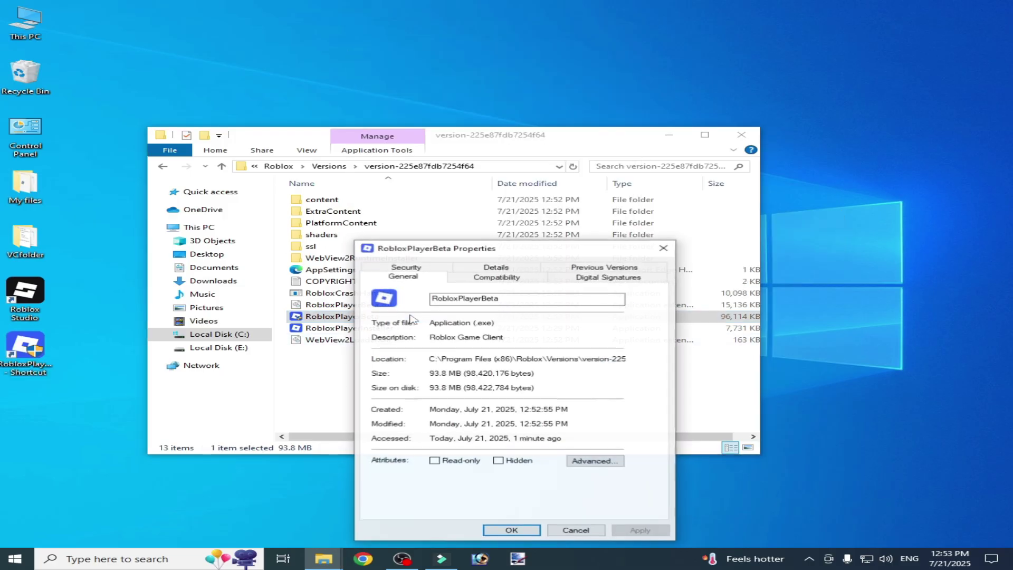
{"action": "left_click", "coordinate": [493, 278]}
{"action": "left_click", "coordinate": [383, 351]}
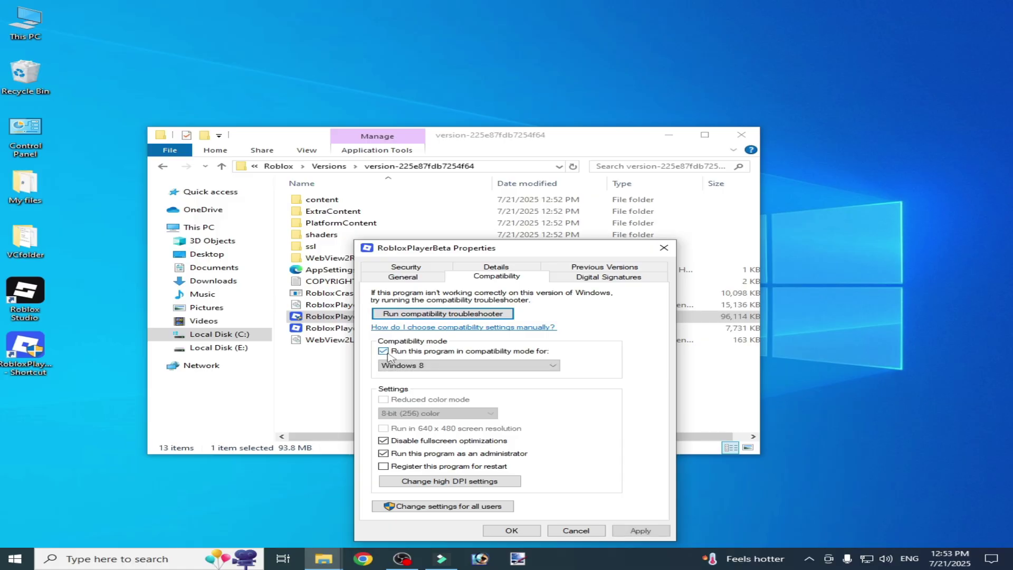
{"action": "left_click", "coordinate": [383, 351]}
{"action": "left_click", "coordinate": [640, 530]}
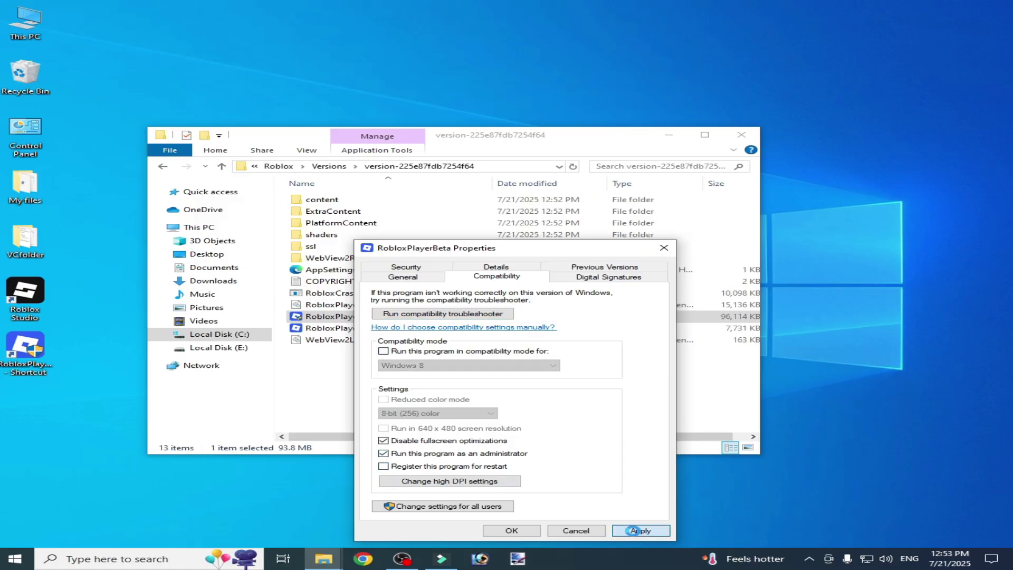
{"action": "left_click", "coordinate": [511, 530]}
{"action": "left_click", "coordinate": [741, 134]}
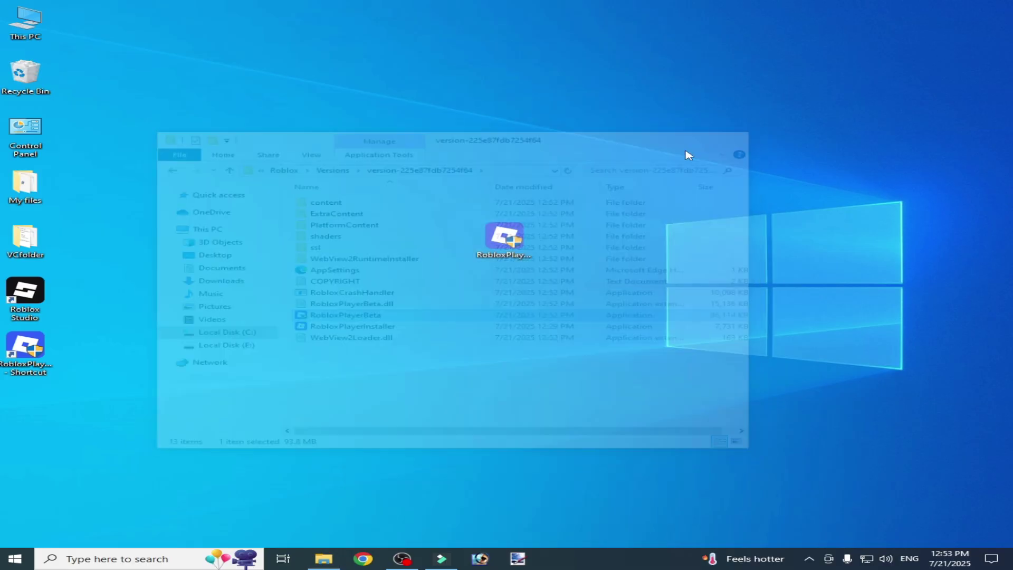
- Move the RobloxPlayerBeta shortcut toward the desktop centre and launch Roblox from it
{"action": "left_click_drag", "start_coordinate": [25, 344], "coordinate": [240, 345]}
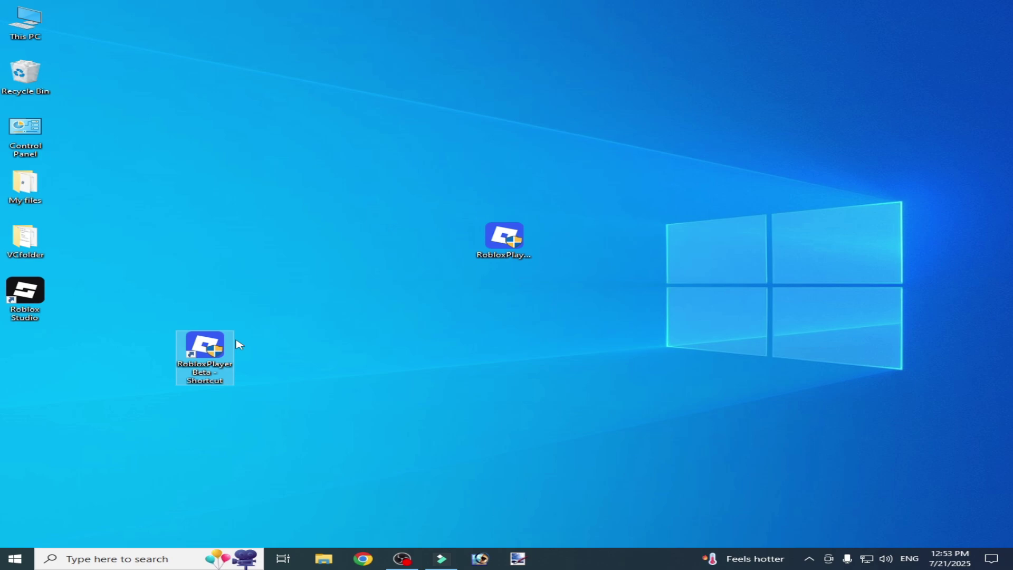
{"action": "right_click", "coordinate": [207, 344]}
{"action": "left_click", "coordinate": [258, 85]}
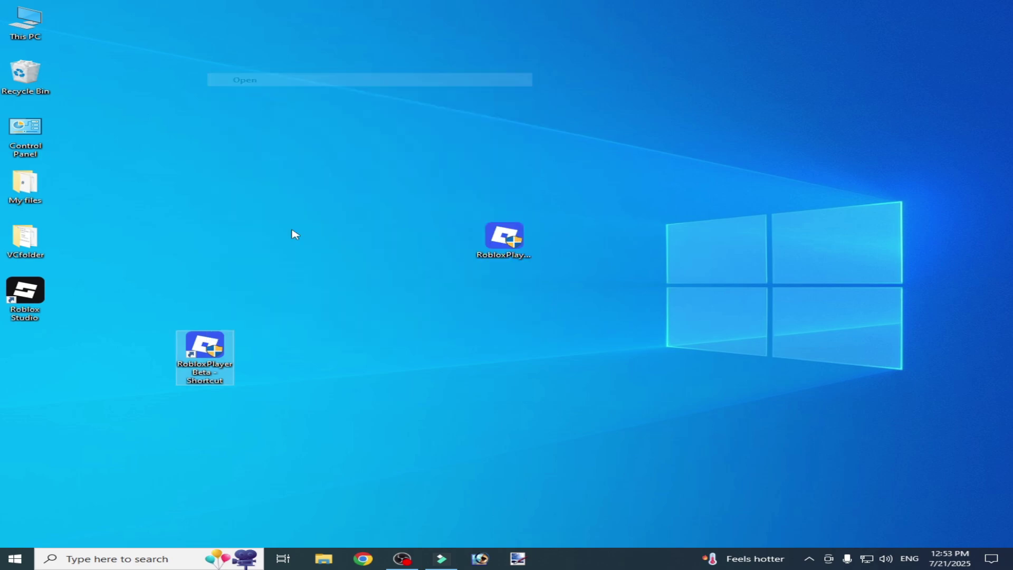